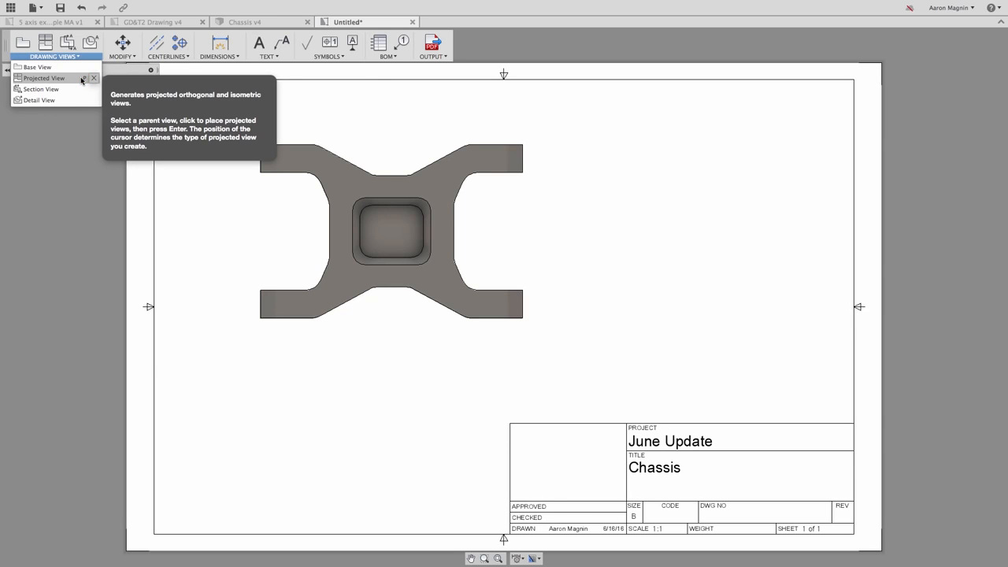
click(122, 57)
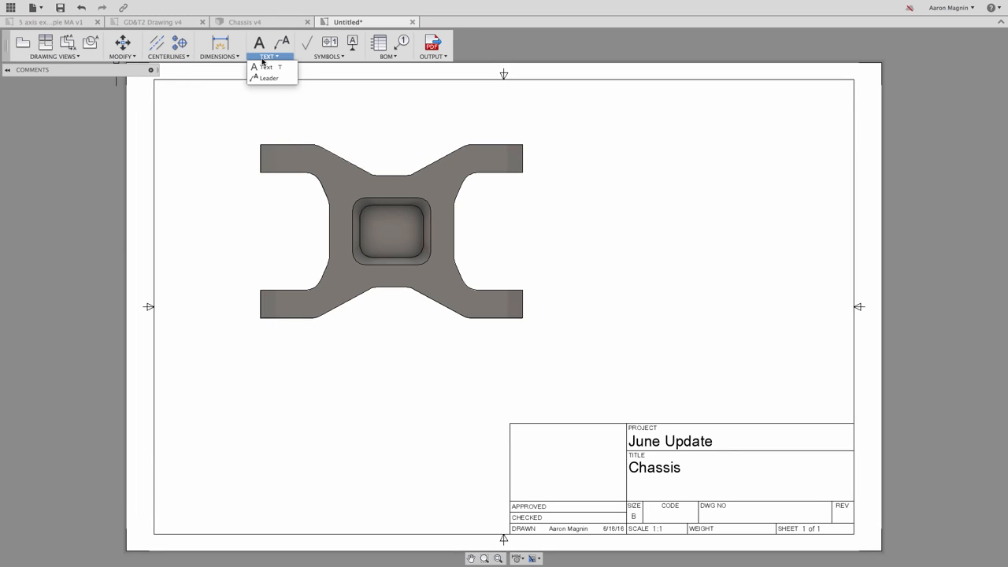
click(266, 68)
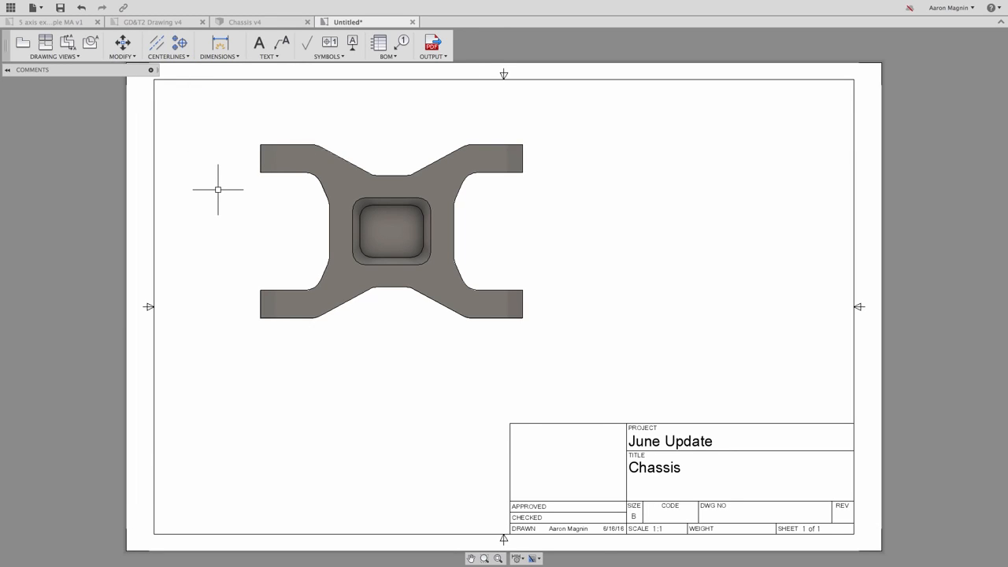
Create a projected view of the chassis directly below the base view.
key(p)
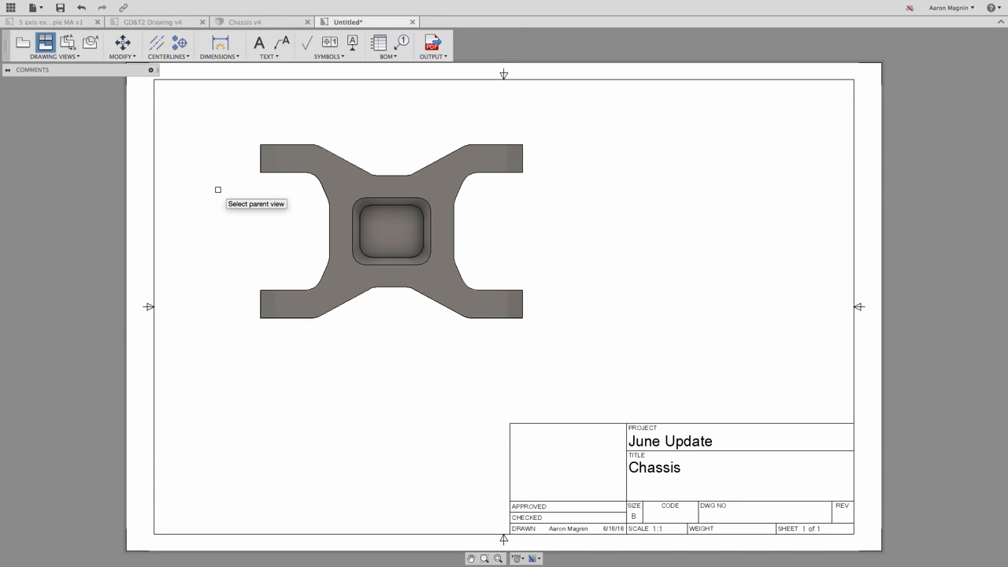
click(335, 200)
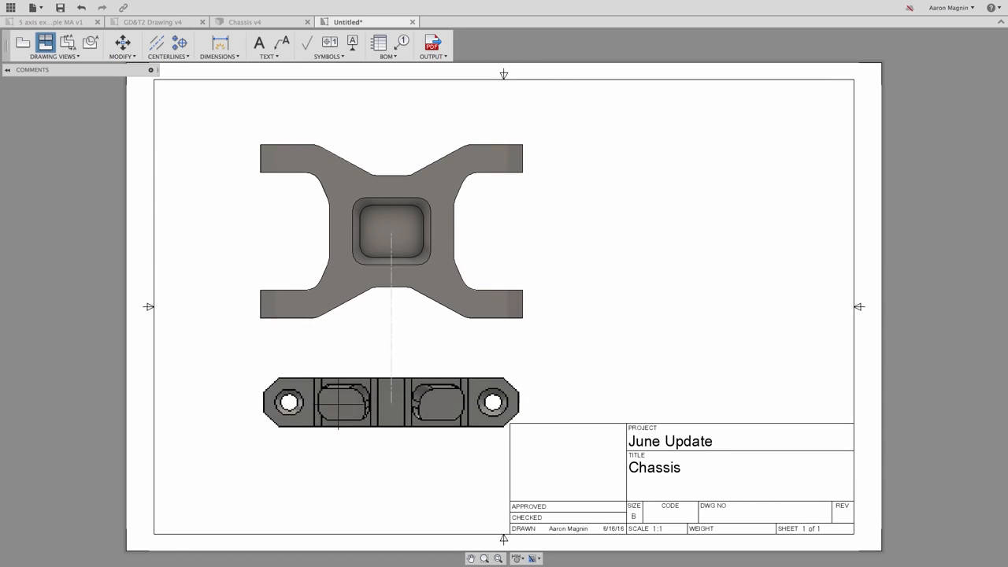
click(339, 423)
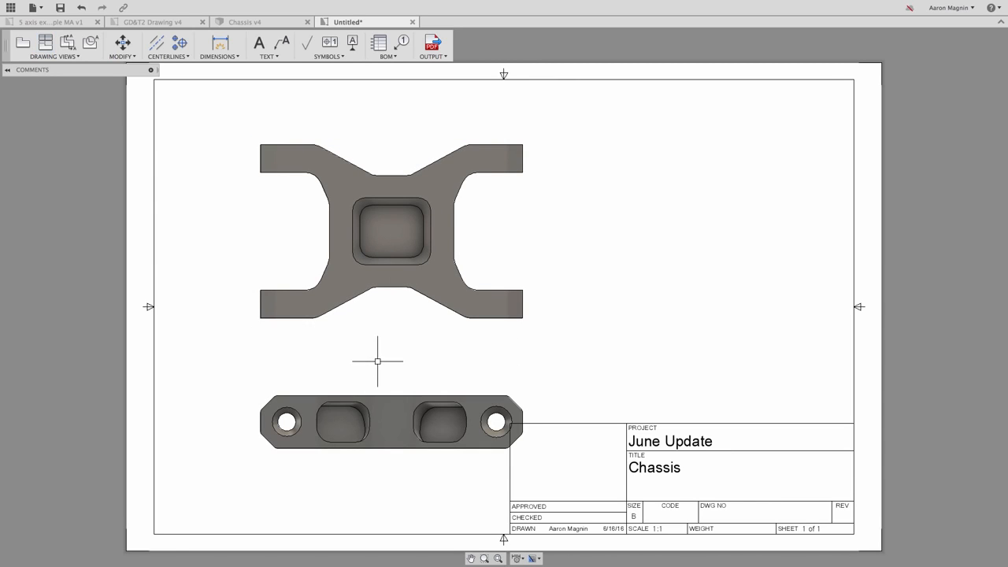
Move the chassis base view toward the sheet's left border, slightly higher than before.
key(m)
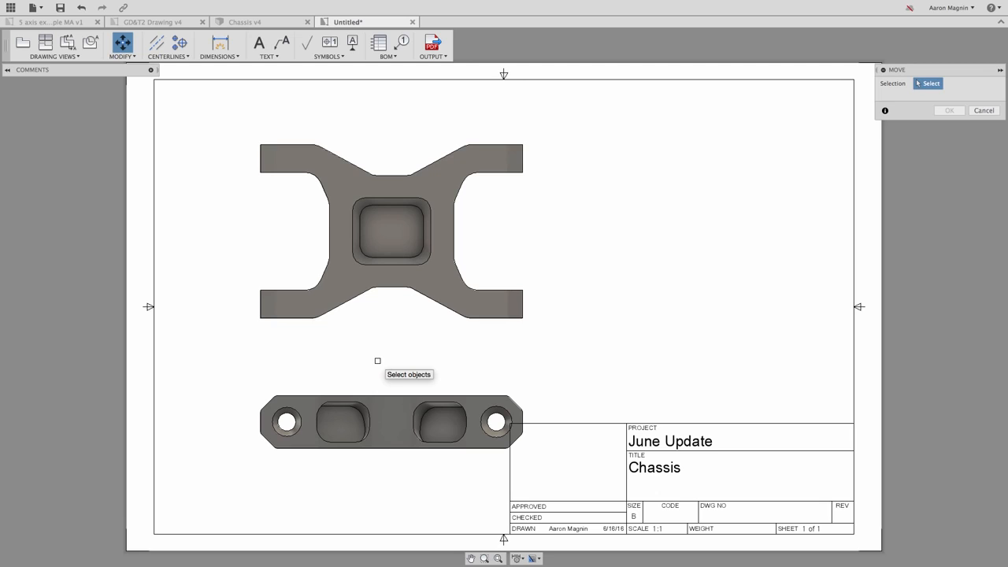
click(397, 278)
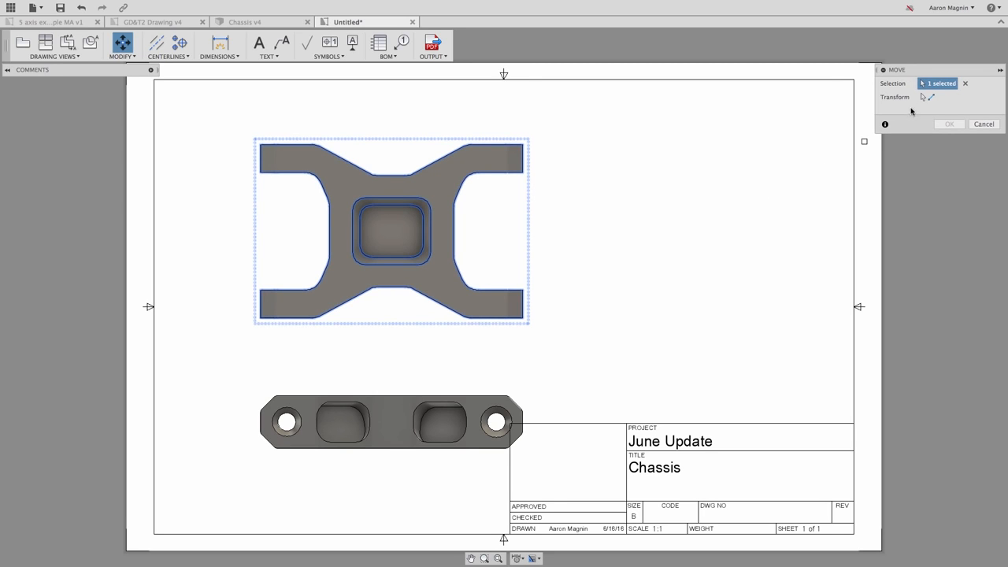
click(926, 97)
click(429, 208)
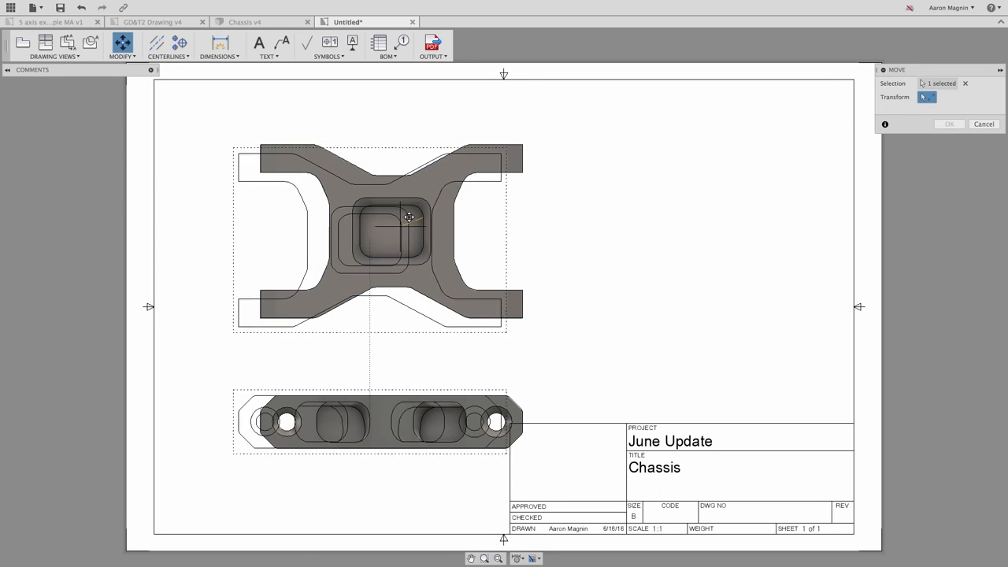
click(368, 210)
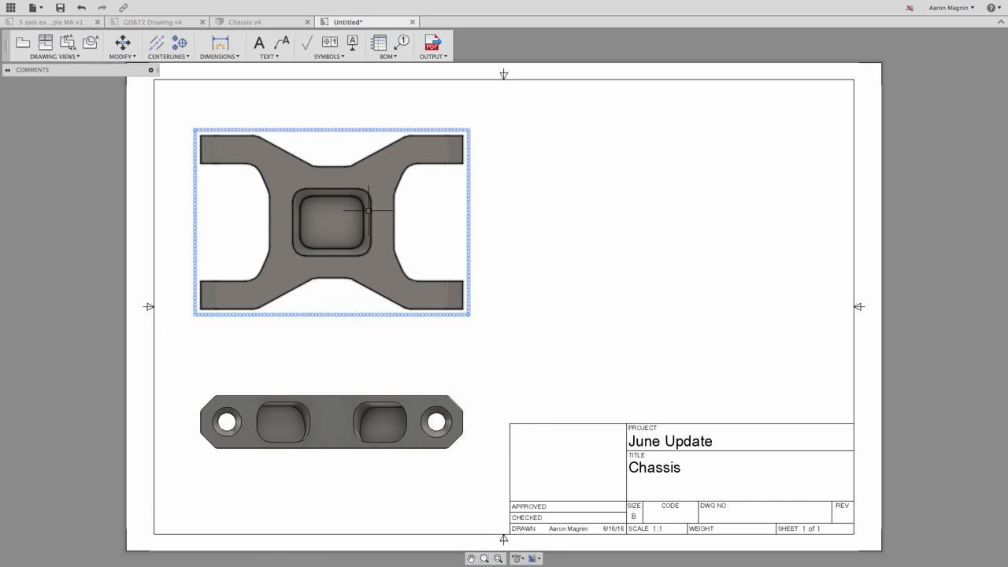
Add center marks to both holes in the projected view below the base view.
key(c)
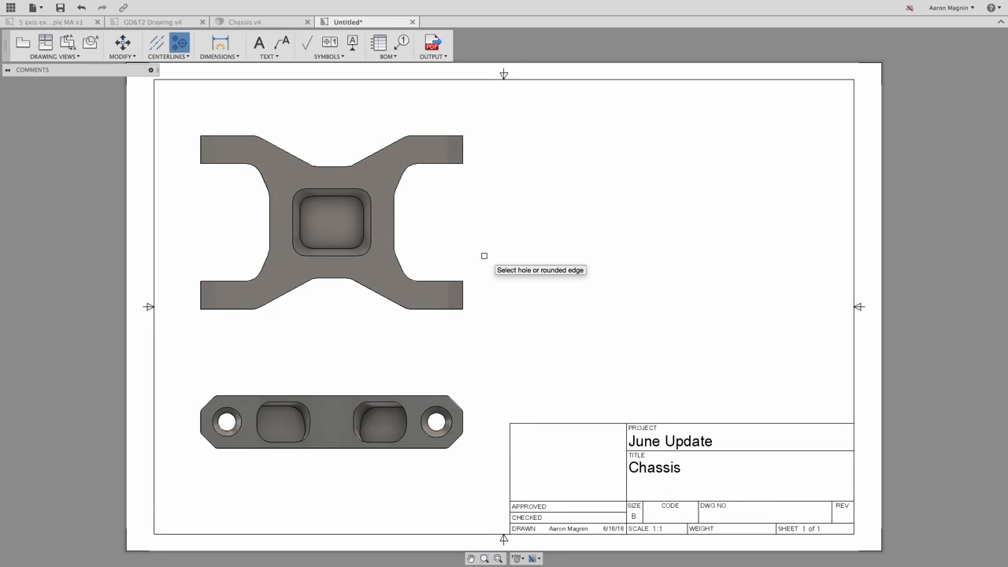
click(437, 422)
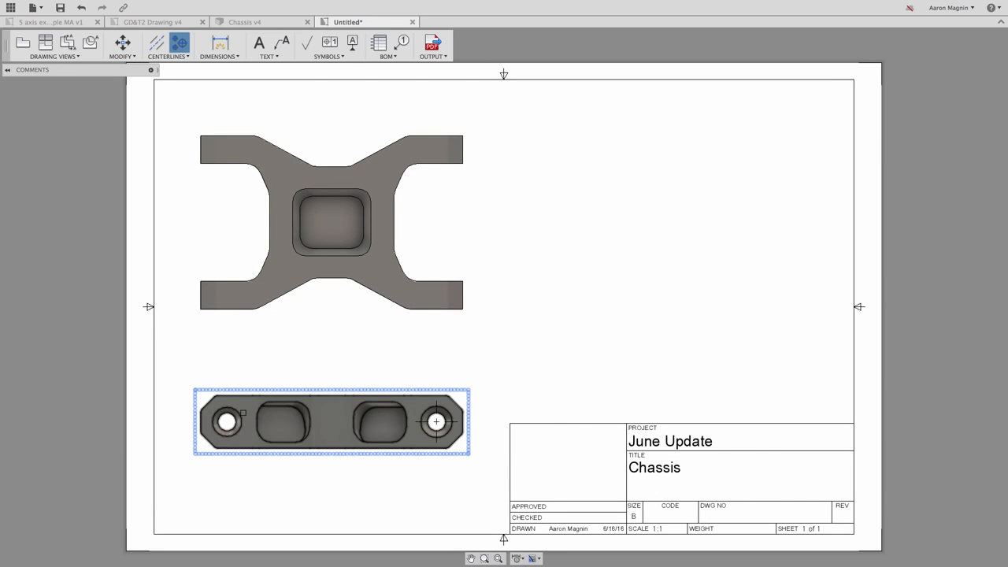
click(226, 421)
Attach a leader note to the left hole of the projected view and begin its text with "4x".
click(281, 43)
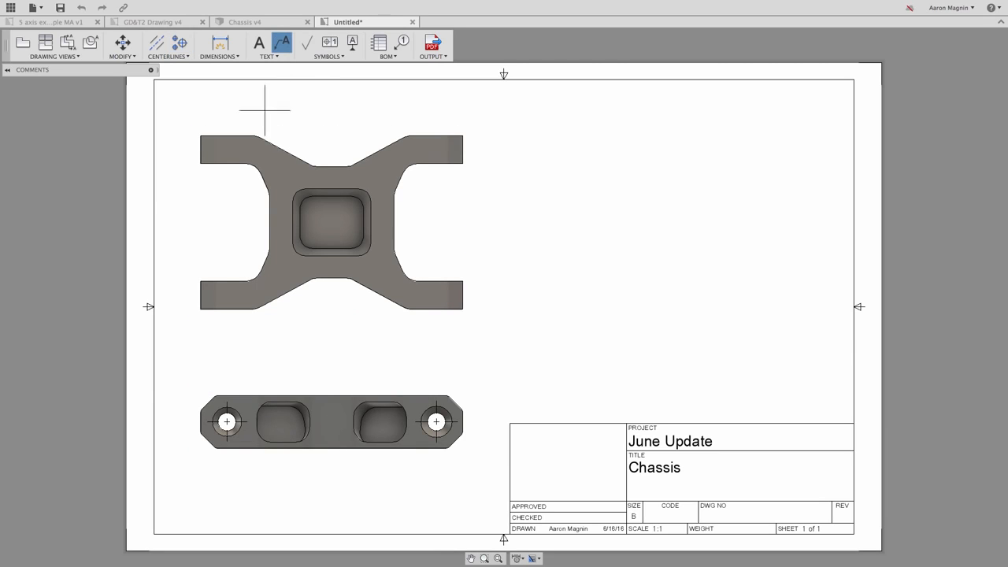
click(237, 433)
click(271, 480)
text(4x)
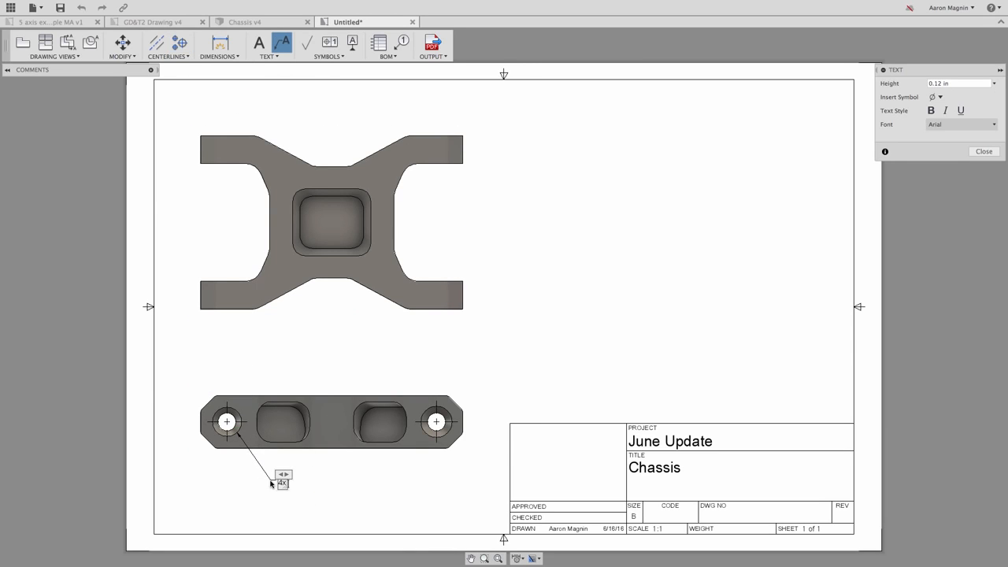
Complete the note's first line with a diameter symbol and .4, followed by a depth symbol and .625.
drag(916, 74, 551, 312)
click(575, 337)
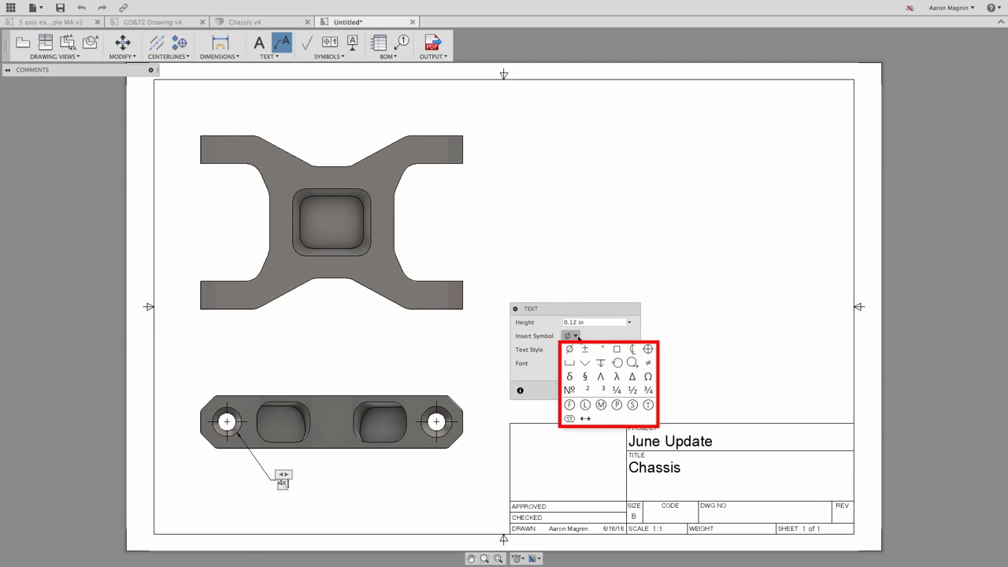
click(570, 349)
text(4)
click(575, 336)
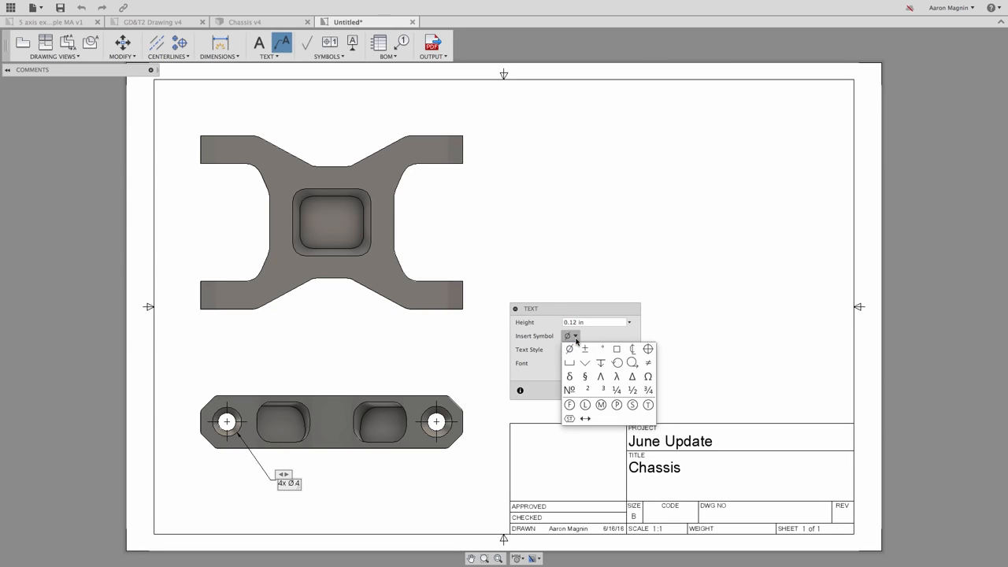
click(601, 362)
text(.625)
key(Return)
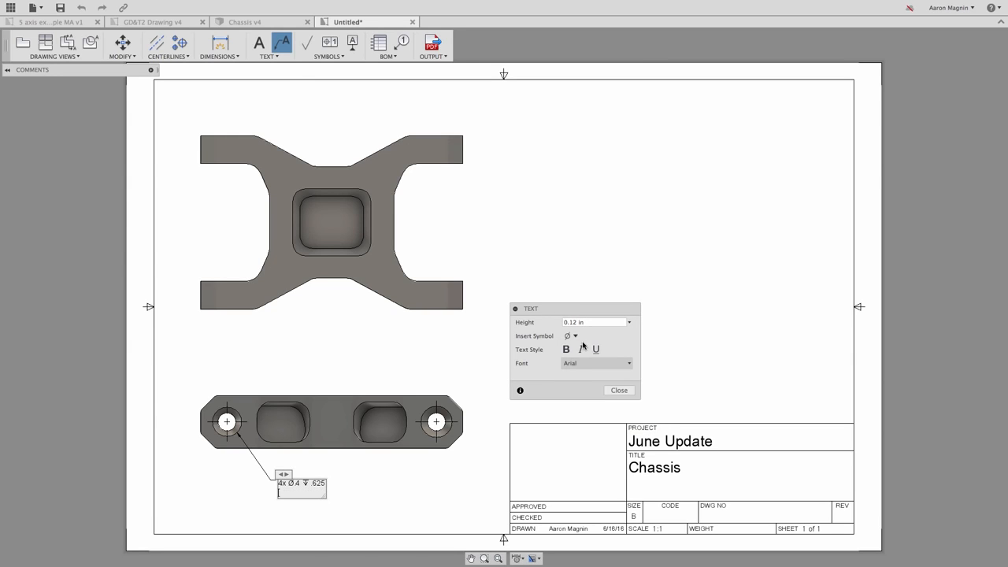
Add a second line to the hole note with countersink and diameter symbols, .65 x 100 and a degree symbol.
click(572, 336)
click(586, 363)
click(572, 336)
click(572, 350)
text(.65 x 100)
click(572, 336)
click(599, 350)
key(Escape)
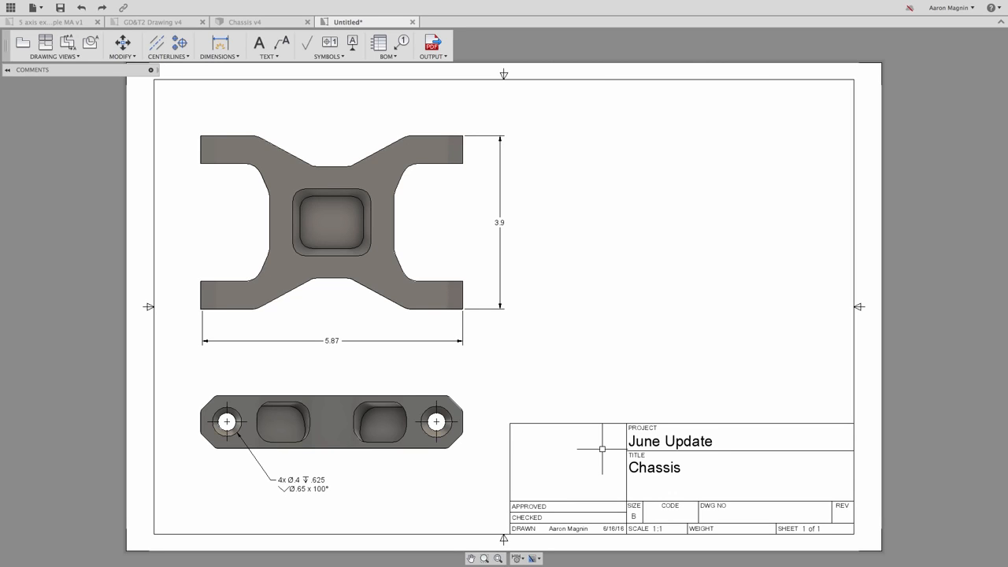
Insert the AL Logo.png image from the Desktop into the empty logo cell of the title block.
double_click(607, 453)
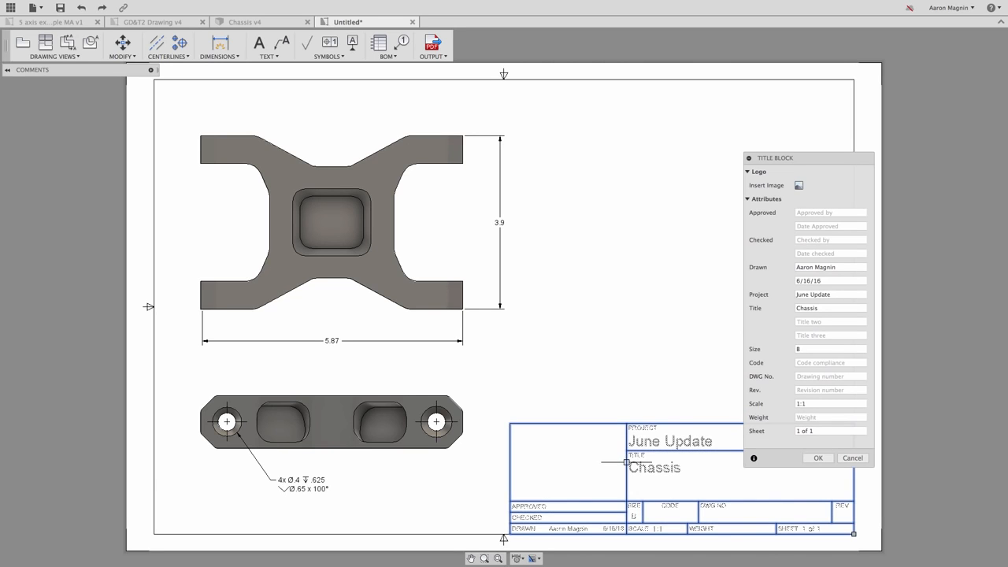
click(799, 188)
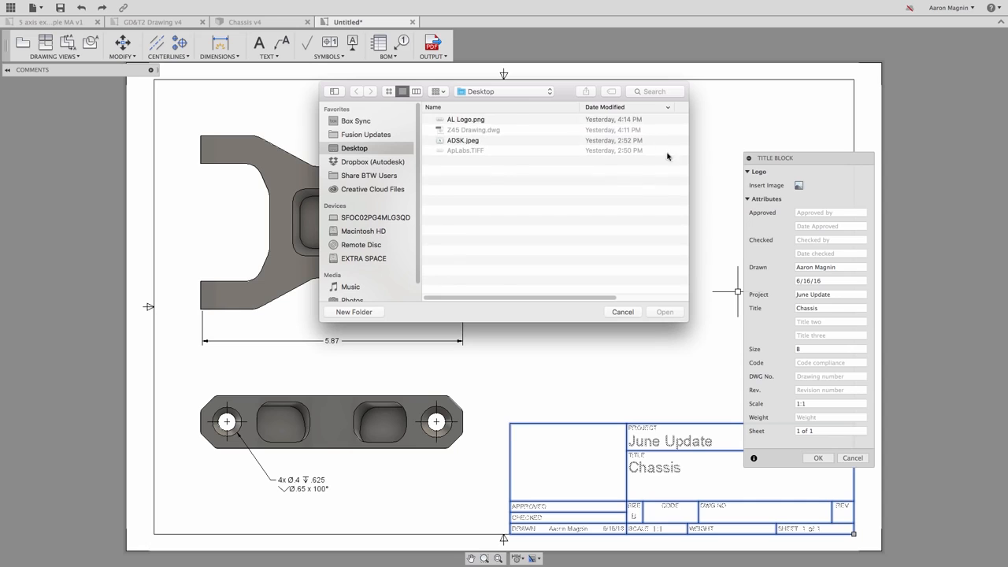
click(486, 120)
double_click(486, 120)
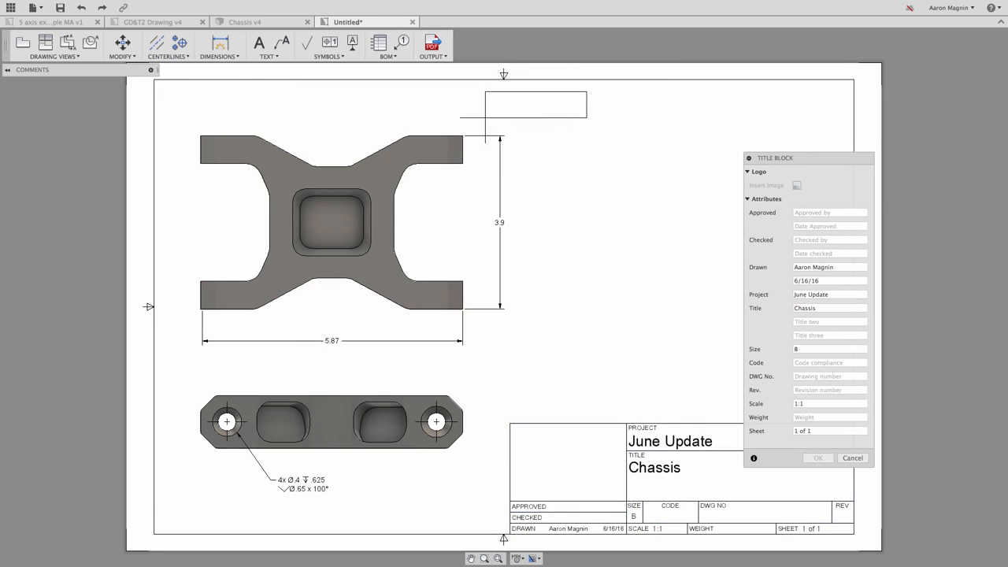
click(567, 462)
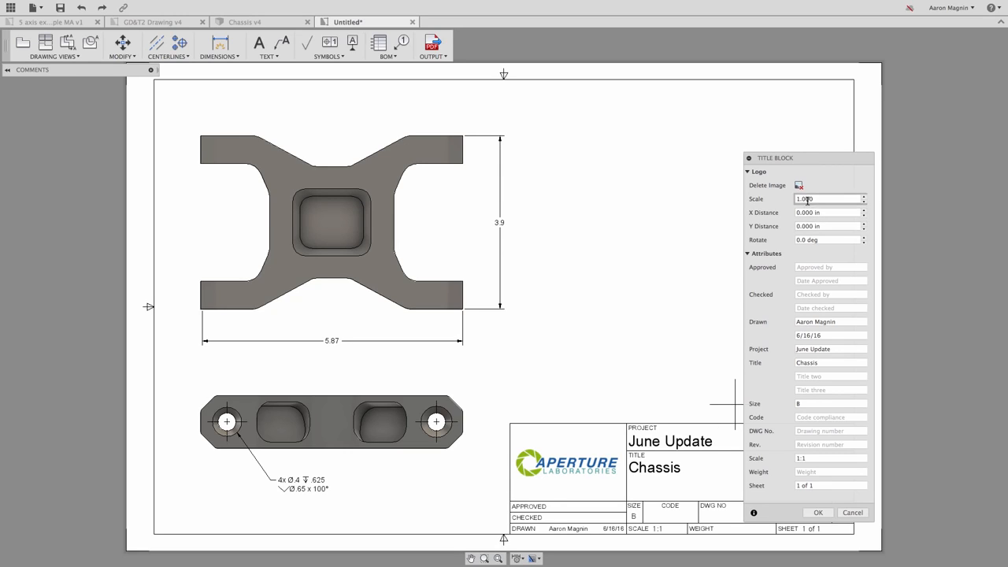
click(819, 512)
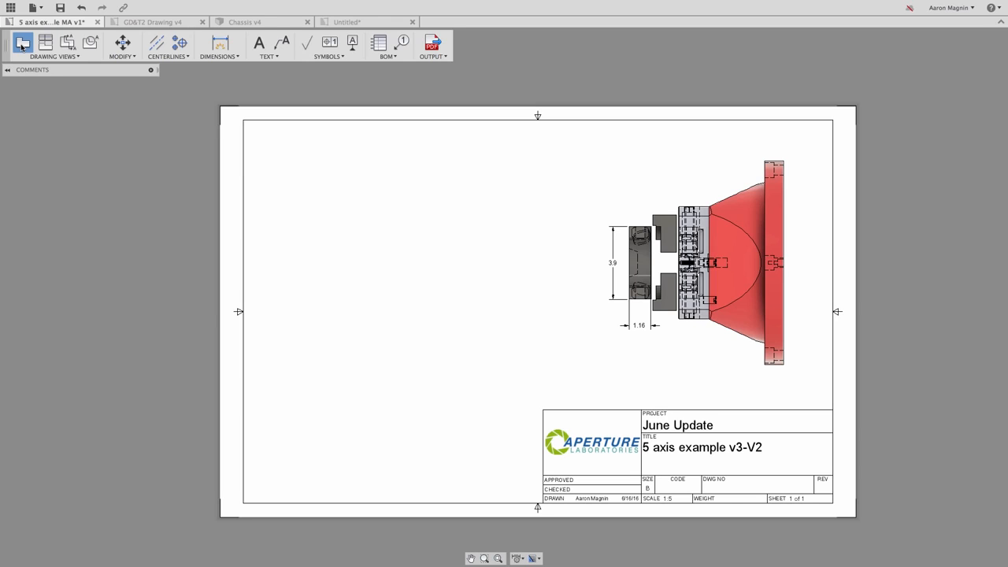
Place a shaded base view from animation Storyboard1 with EXP VIEW orientation at 1:2 scale, left of the existing assembly view.
click(22, 45)
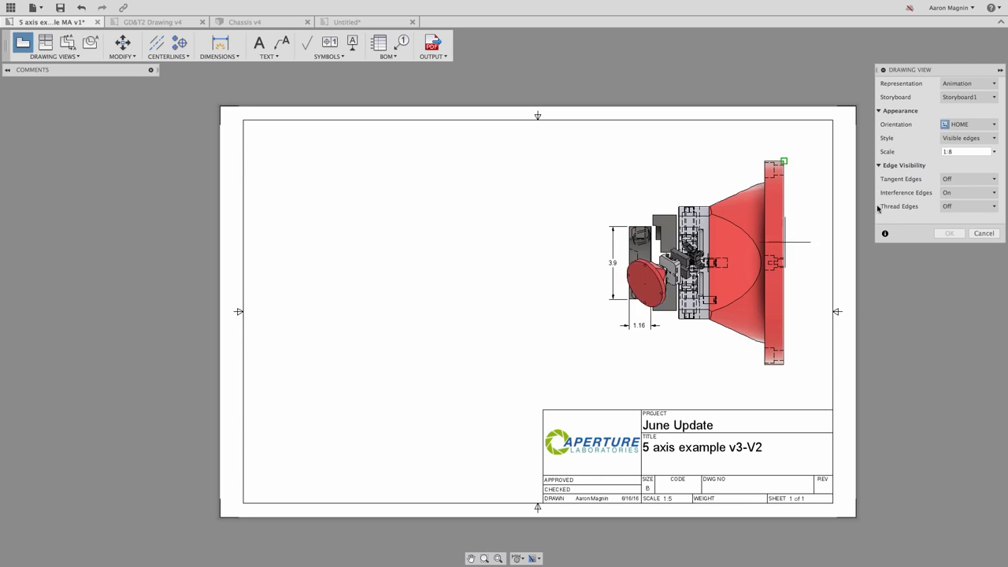
click(991, 84)
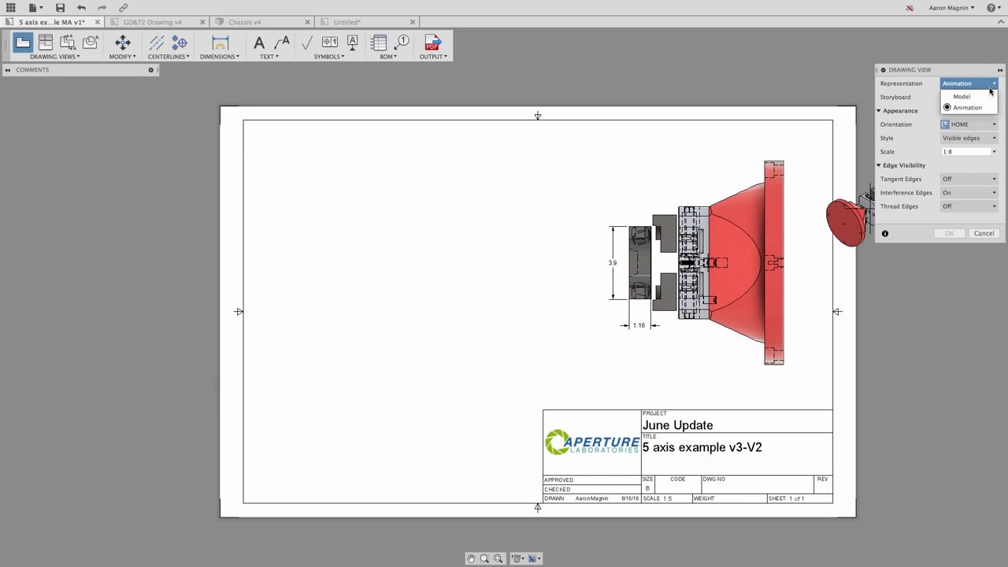
click(990, 95)
click(991, 84)
click(990, 107)
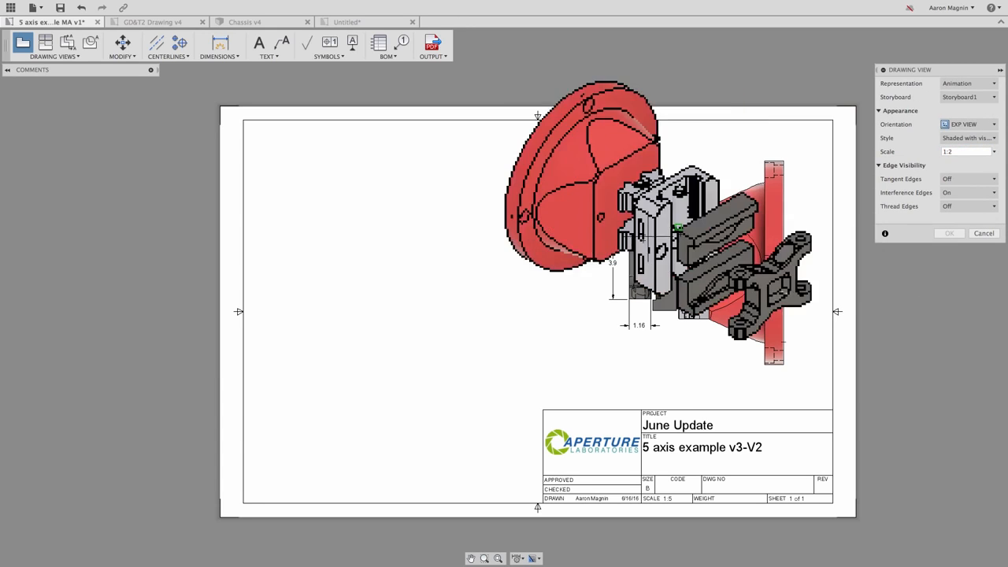
click(447, 285)
key(Return)
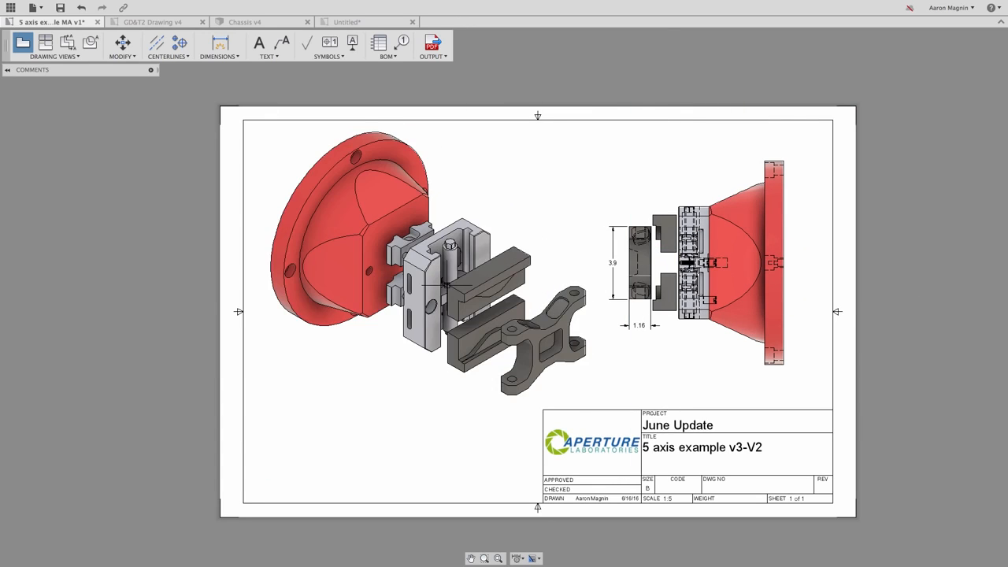
Add balloons to the red base, the upper dark jaw and the chassis in the exploded view.
click(402, 43)
click(422, 154)
click(446, 145)
click(513, 247)
click(513, 218)
click(575, 293)
click(555, 257)
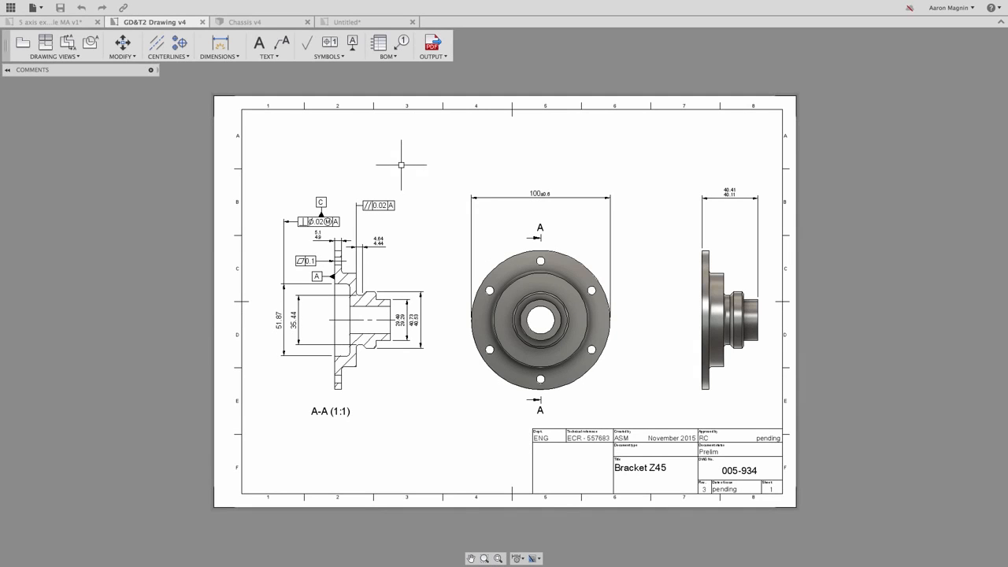
Export the GD&T2 bracket drawing as a DWG file named Z45 to the Desktop.
click(432, 49)
click(434, 70)
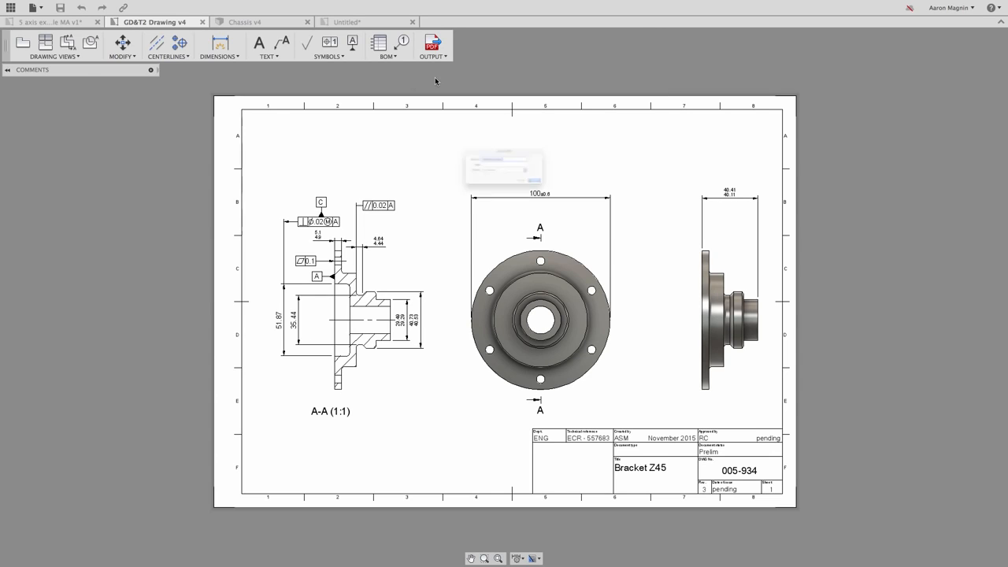
text(Z45)
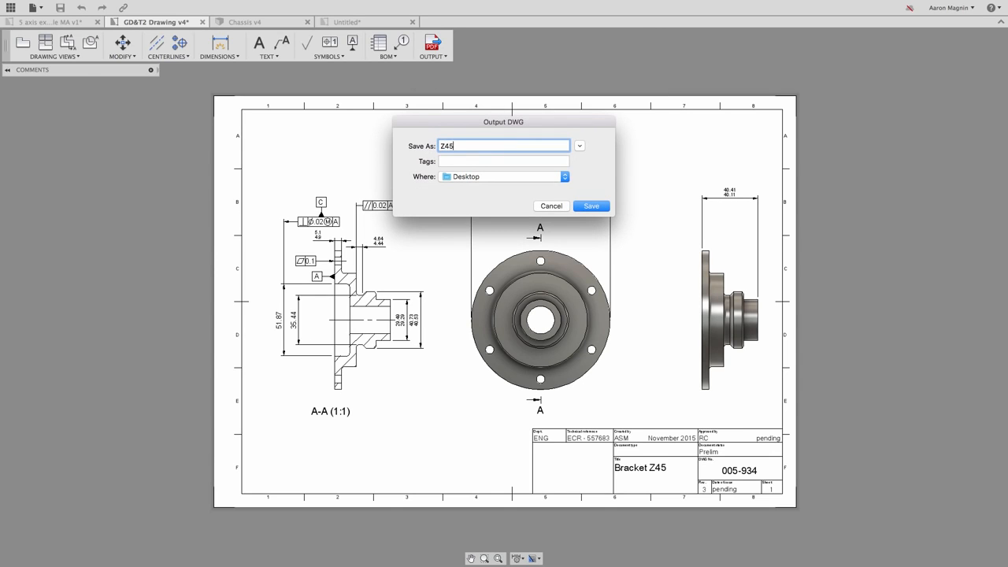
click(590, 205)
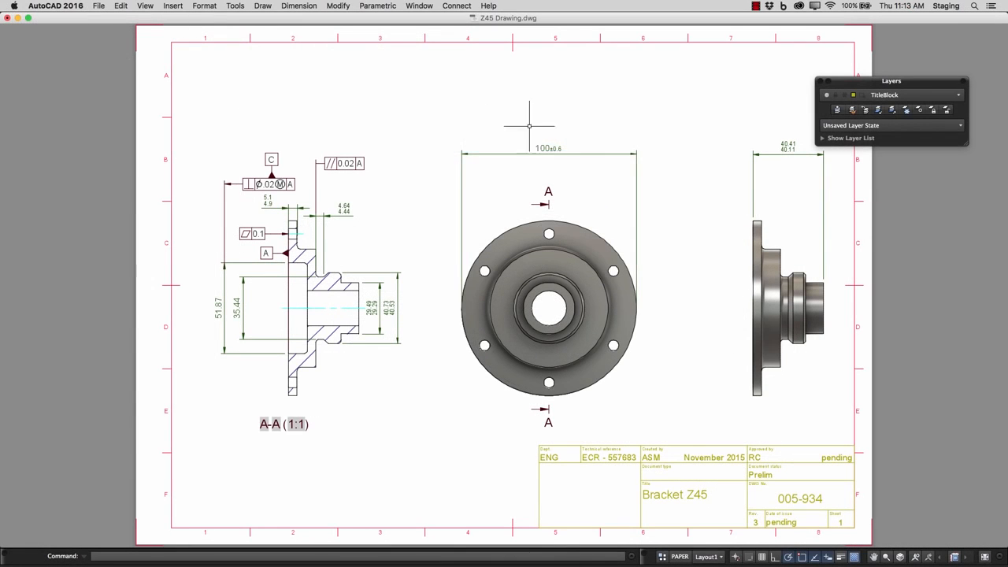
In AutoCAD, examine the 100±0.6 dimension, the upper section mark A and the layer list of Z45 Drawing.dwg.
click(546, 151)
key(Escape)
click(548, 190)
key(Escape)
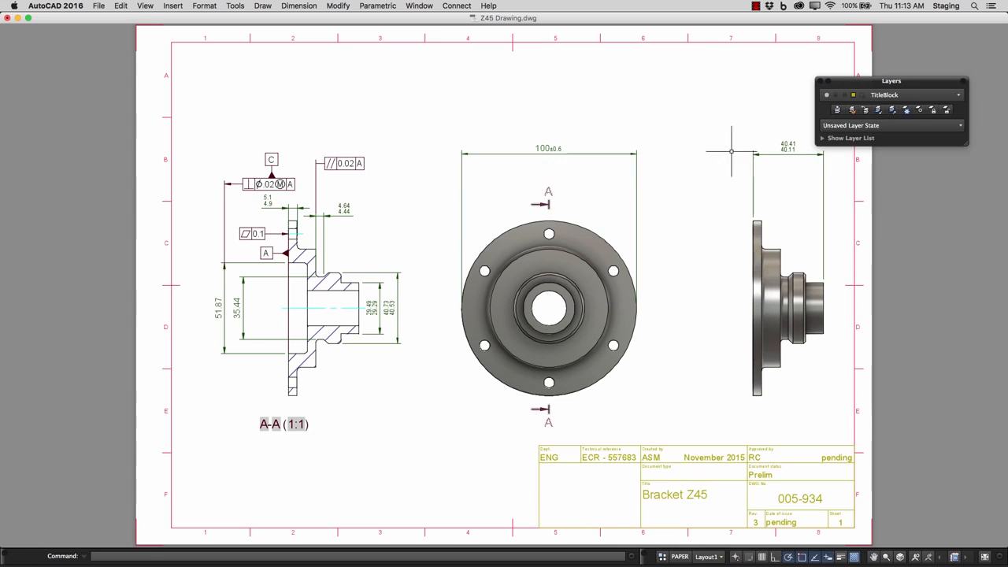
click(890, 95)
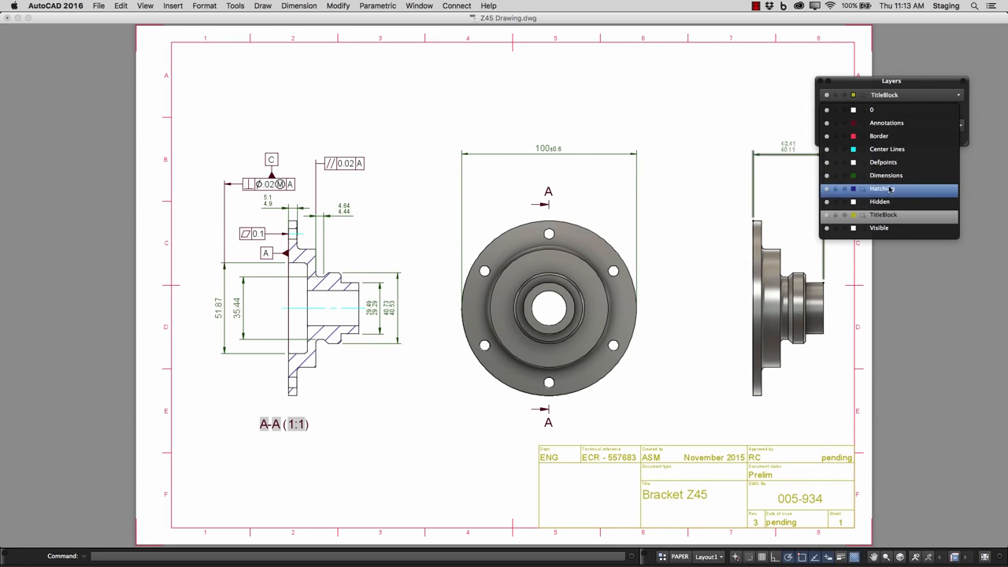
click(890, 249)
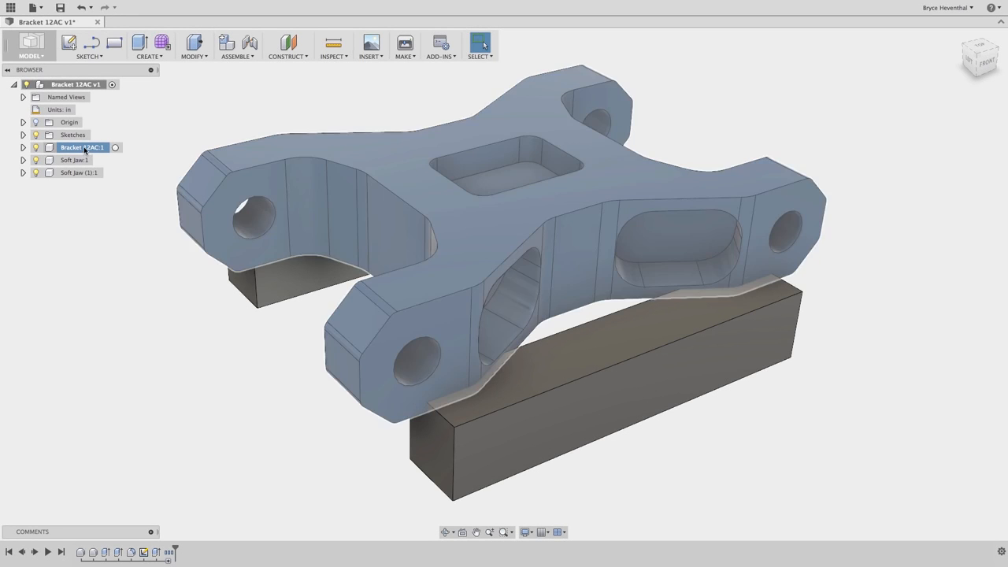
In the properties of component Bracket 12AC, set the part number to 121A-b and the description to INTERNAL BRACKET.
right_click(83, 149)
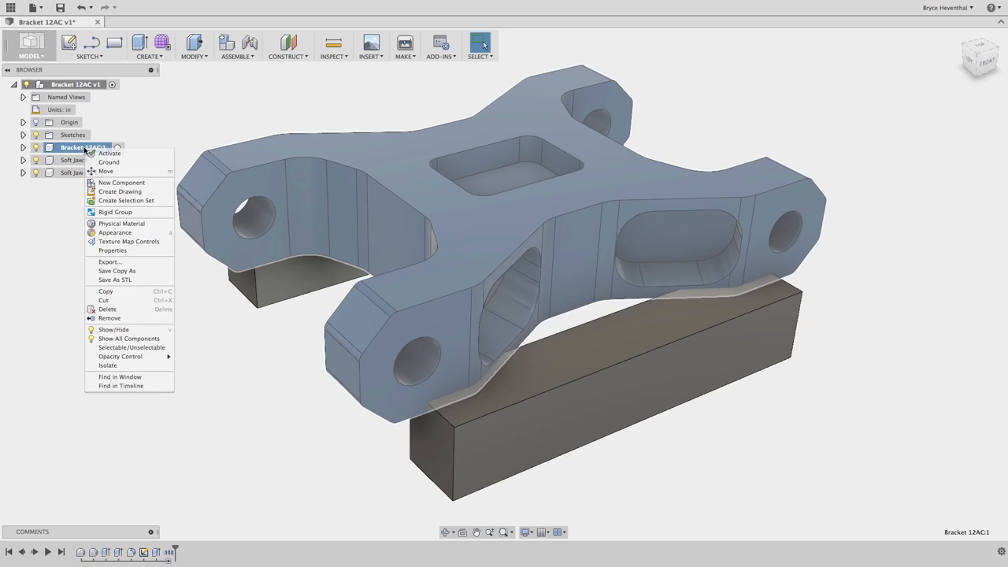
click(110, 251)
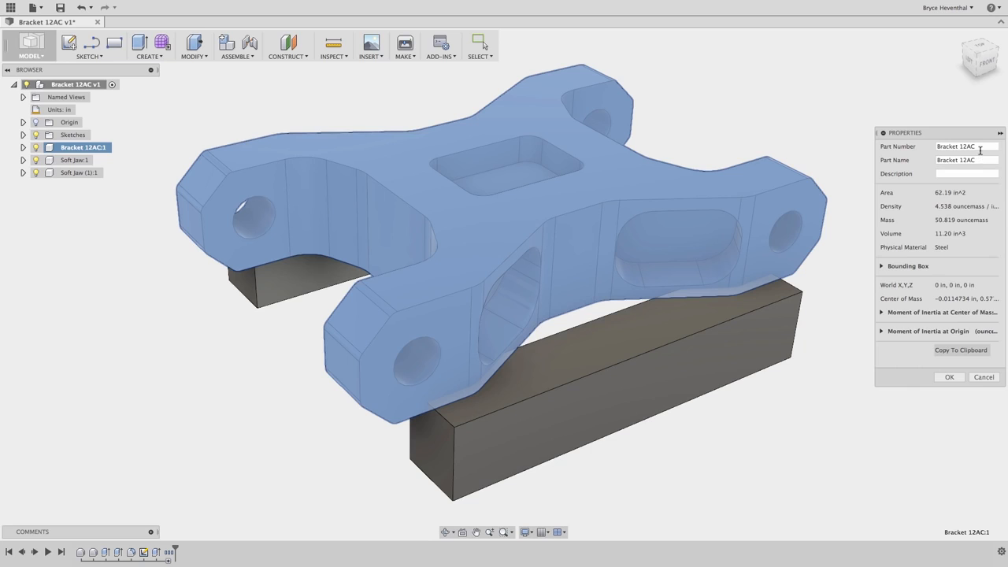
text(121A)
click(955, 173)
text(INTERNAL BRACKET)
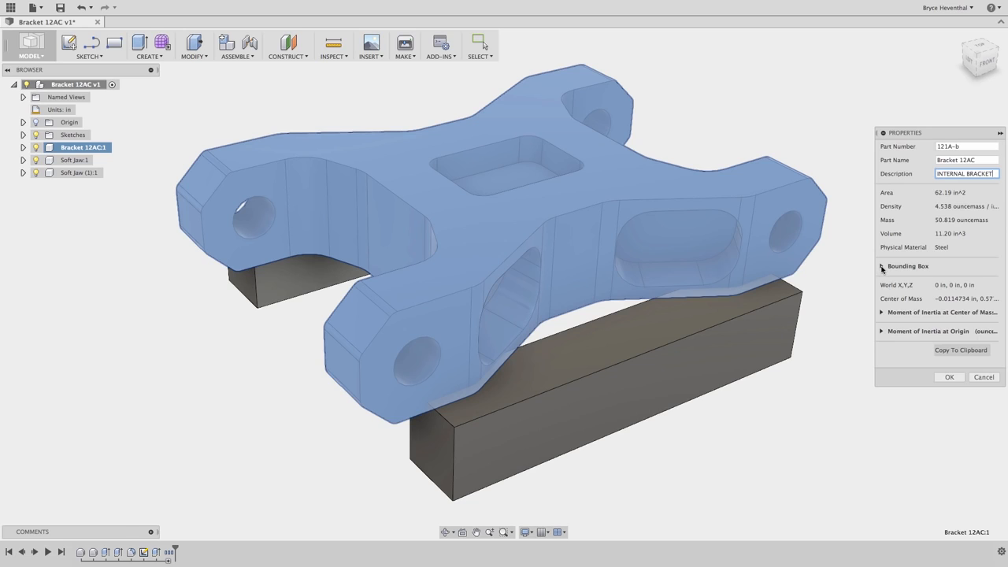
Expand the bounding box and both moment of inertia sections of the bracket's properties, and accept the properties.
click(882, 267)
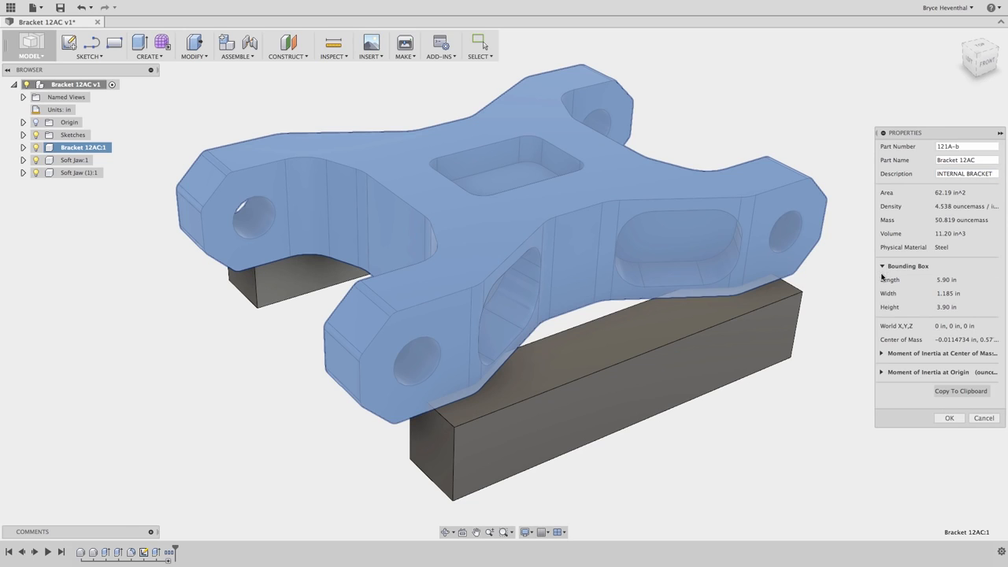
click(882, 353)
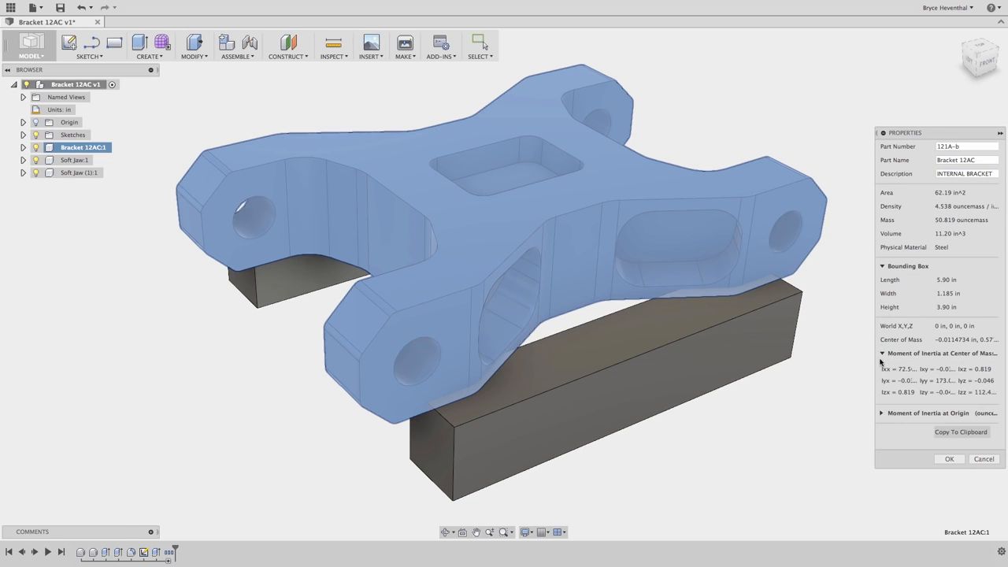
click(882, 413)
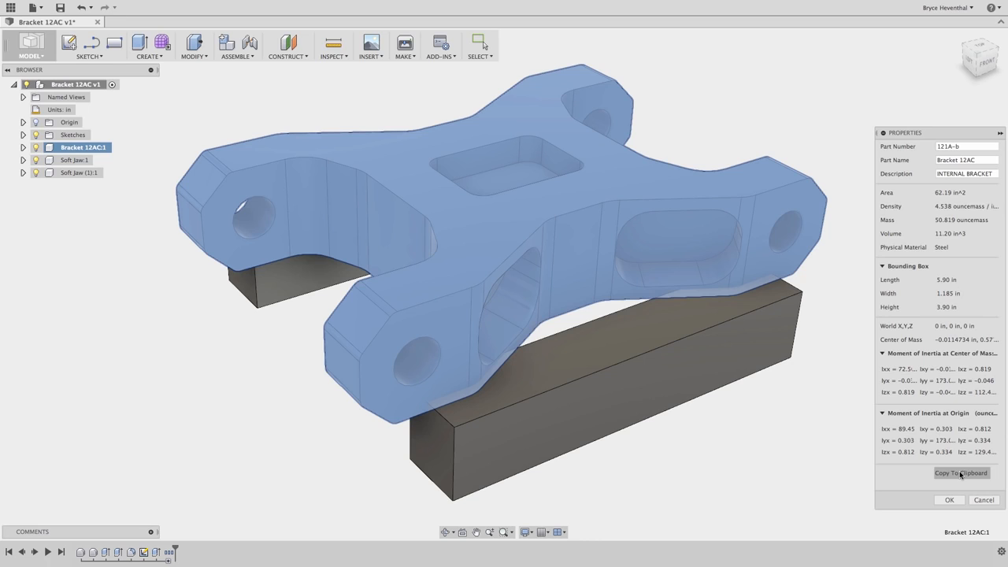
click(959, 501)
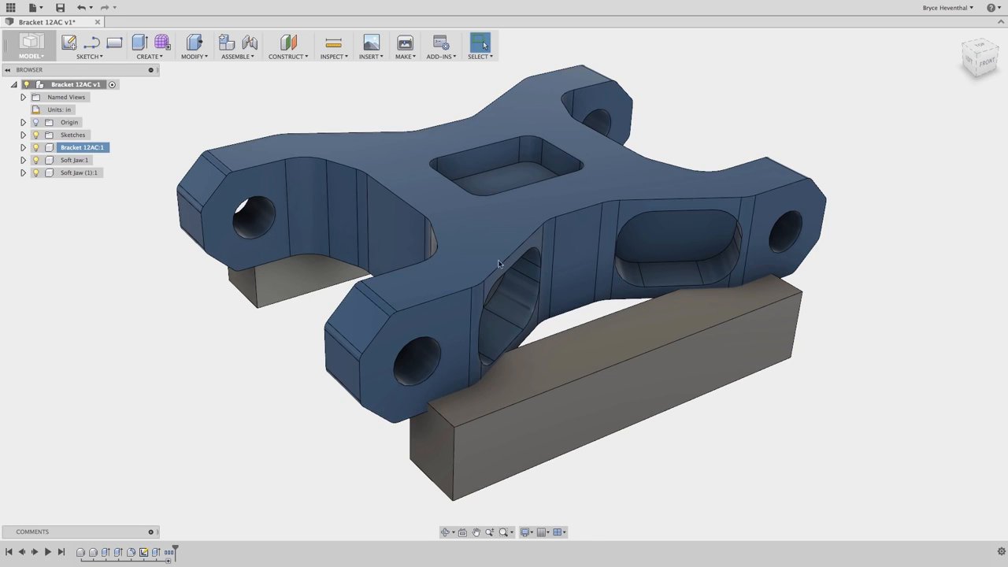
Start a Combine with the front soft jaw as target body and the bracket as tool body.
click(191, 56)
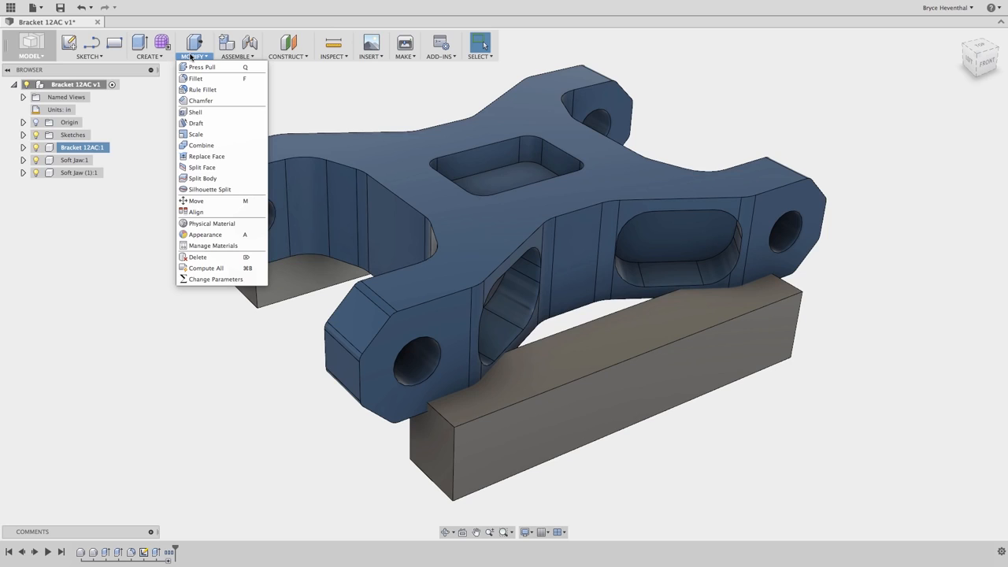
click(201, 145)
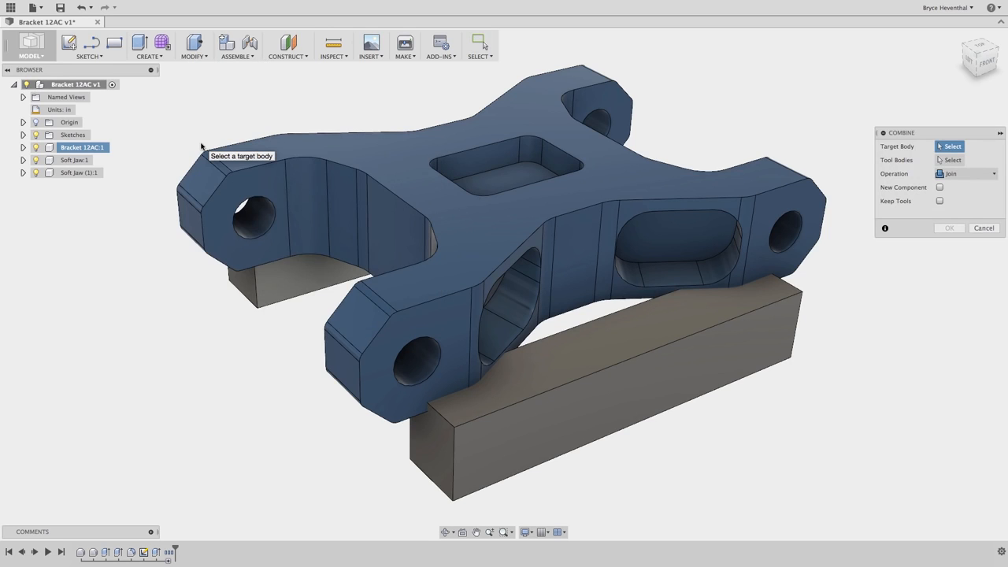
click(302, 233)
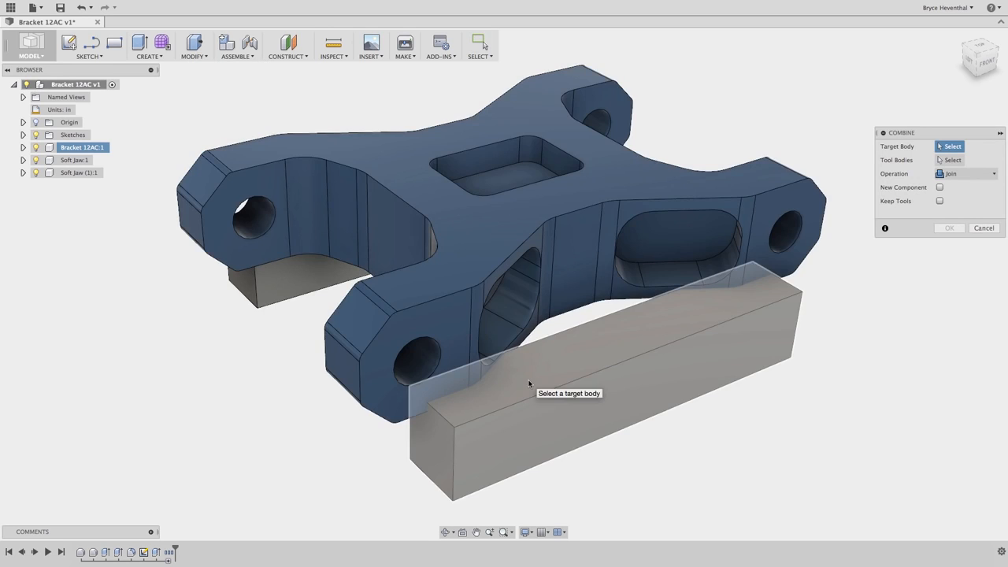
click(529, 385)
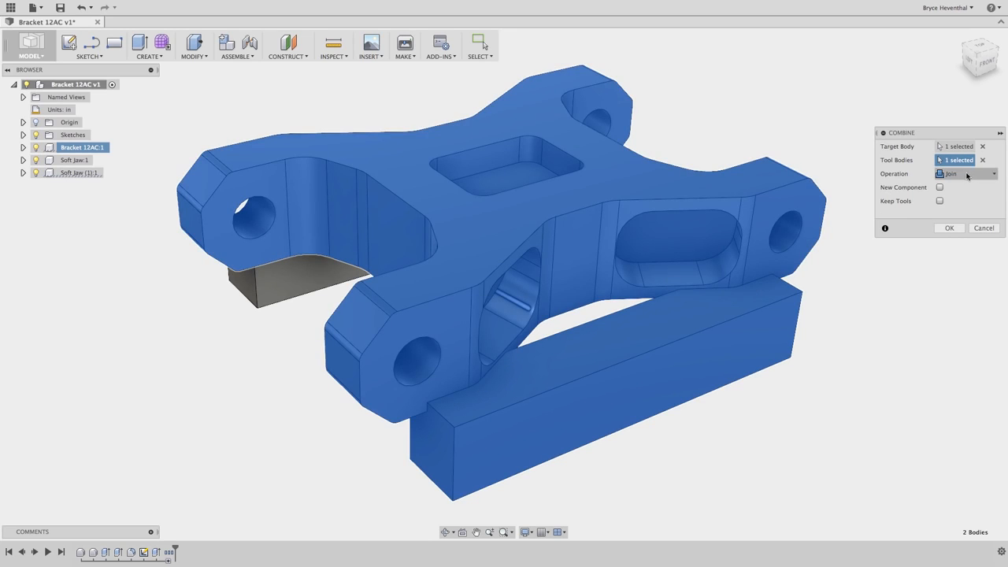
Preview the Cut operation and the Intersect operation for combining the soft jaw with the bracket.
click(968, 174)
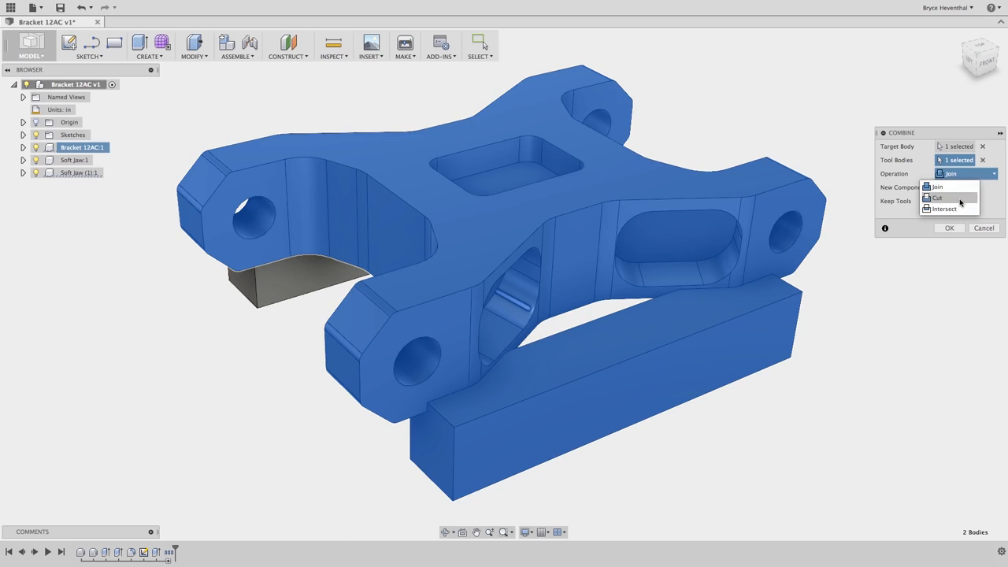
click(960, 199)
click(964, 176)
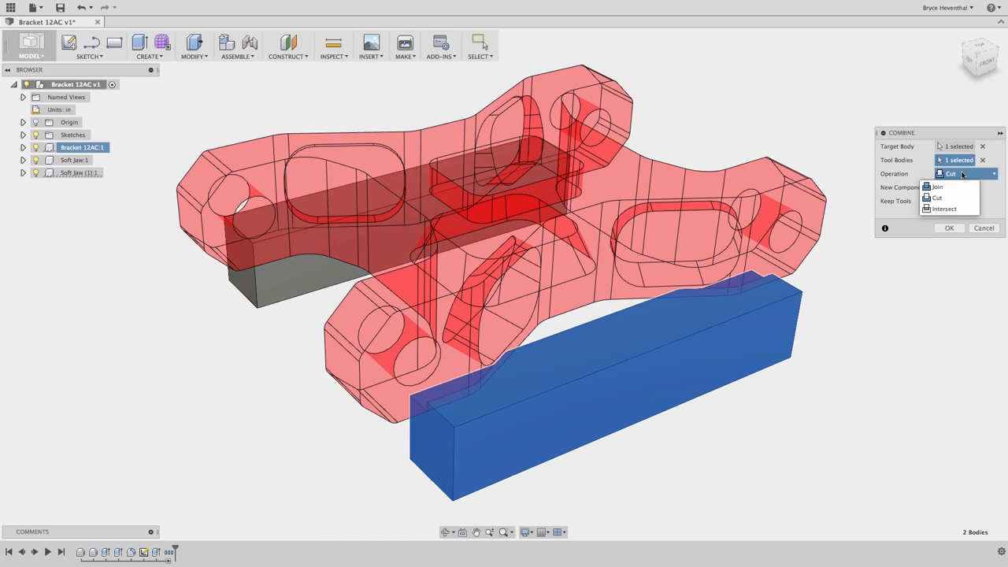
click(956, 209)
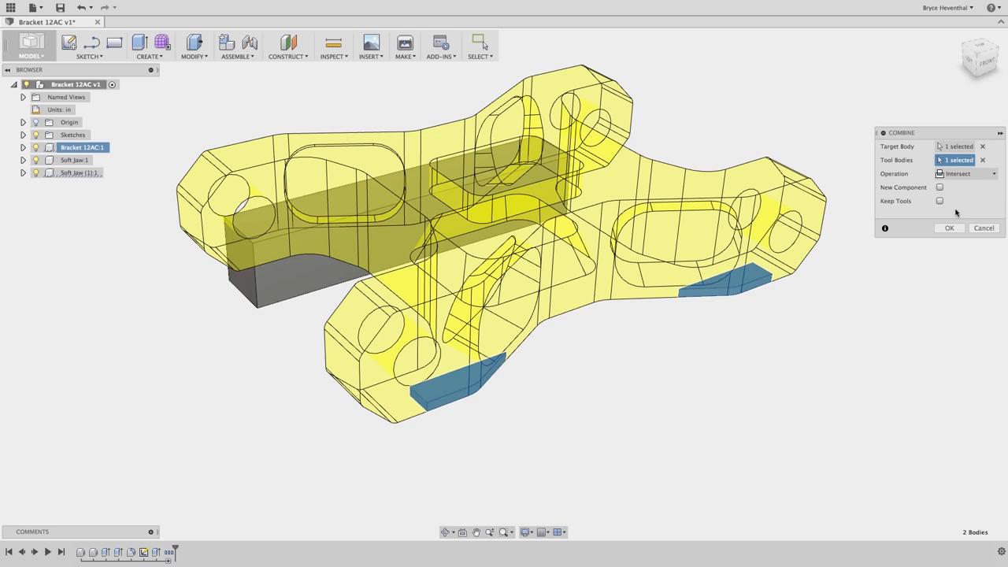
Cut the bracket's shape out of the front soft jaw with Keep Tools enabled.
click(963, 174)
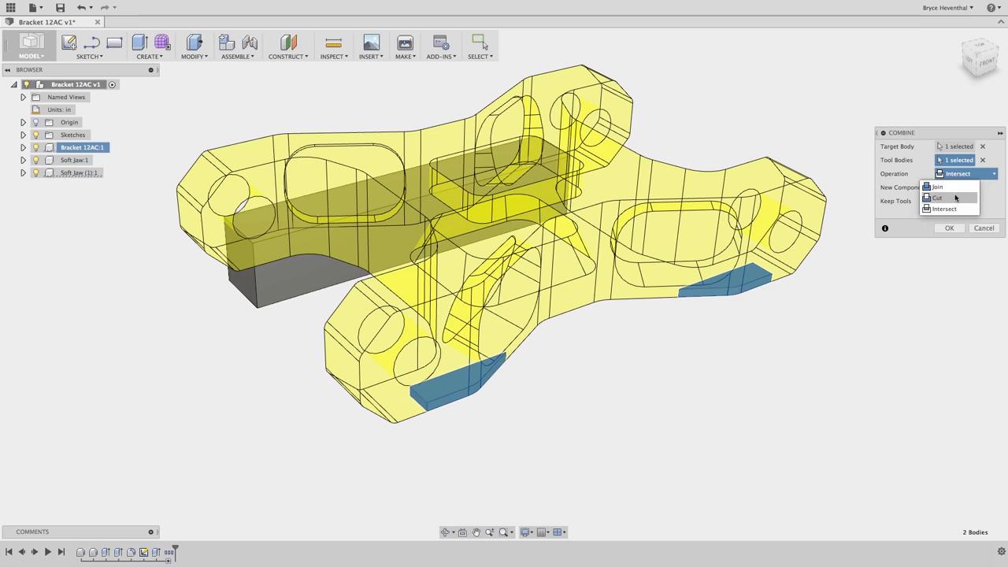
click(956, 199)
click(939, 201)
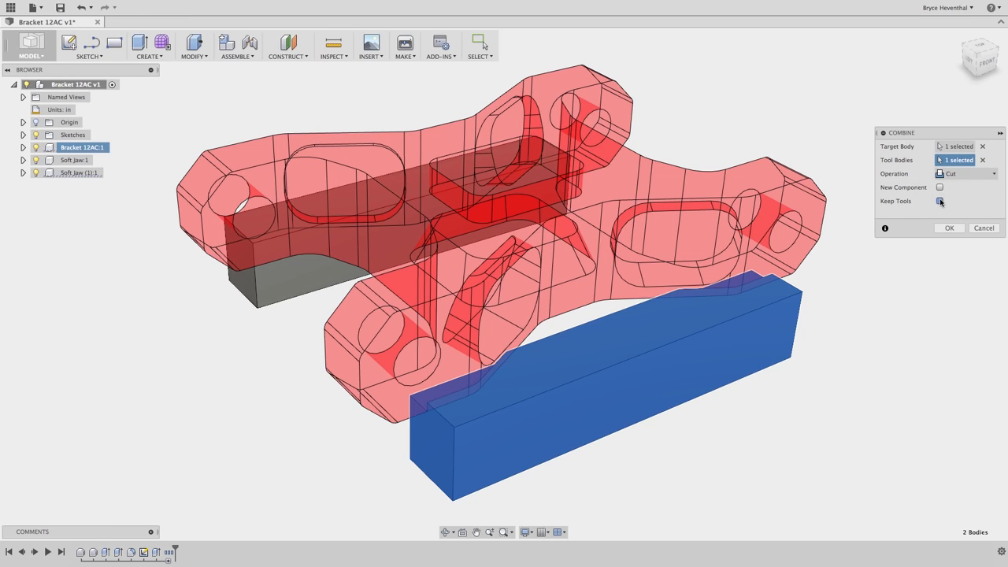
click(949, 227)
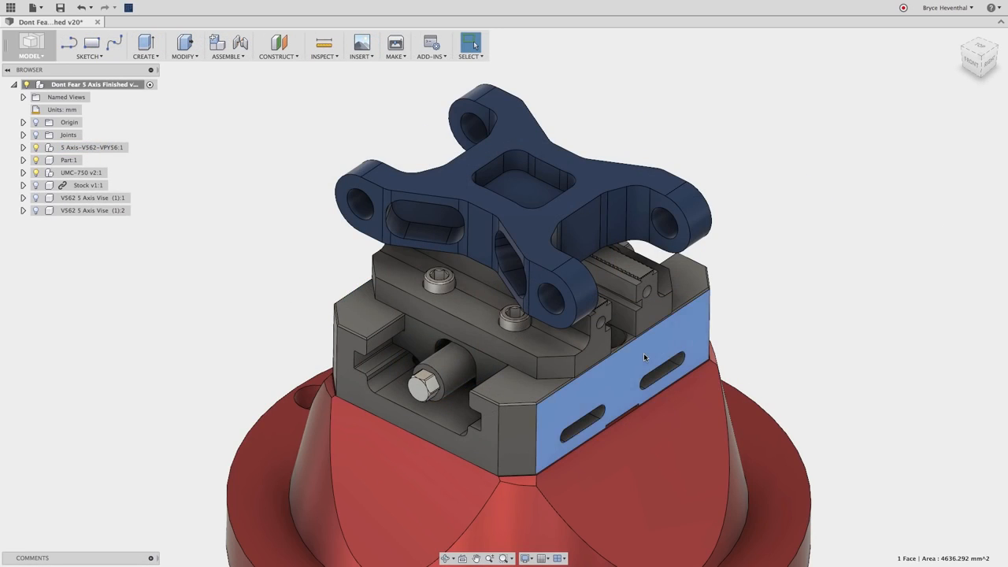
Set the opacity of the V562 5 Axis Vise component beneath the bracket to 30%.
click(644, 353)
right_click(643, 357)
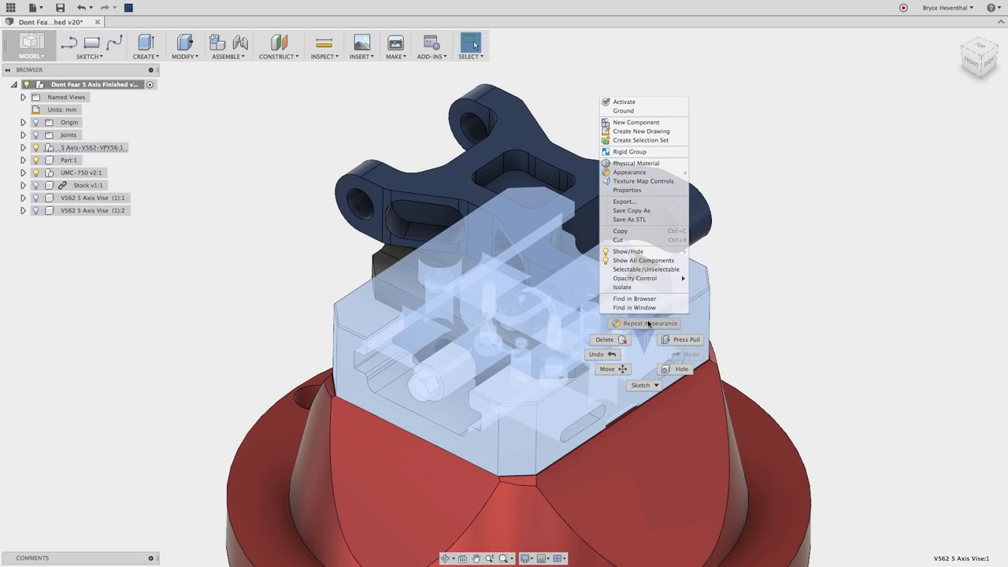
mouse_move(649, 282)
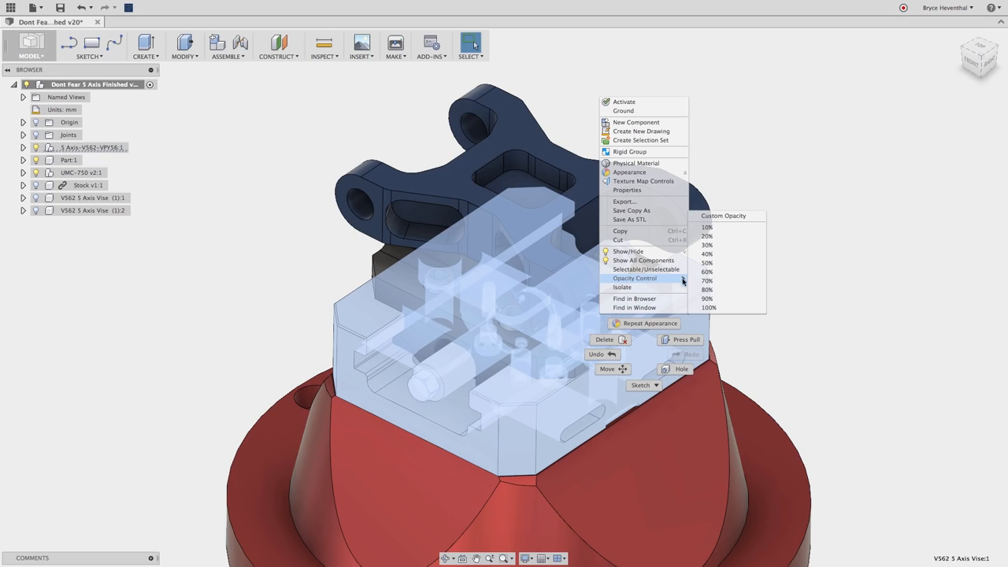
click(720, 245)
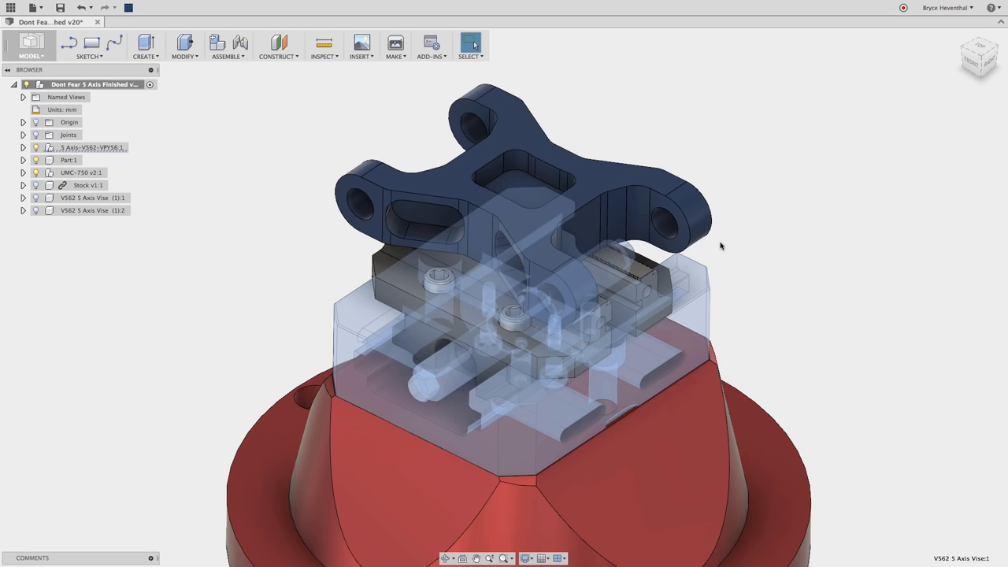
mouse_move(720, 241)
shift+middle_down()
mouse_move(720, 203)
mouse_move(720, 241)
shift+middle_up()
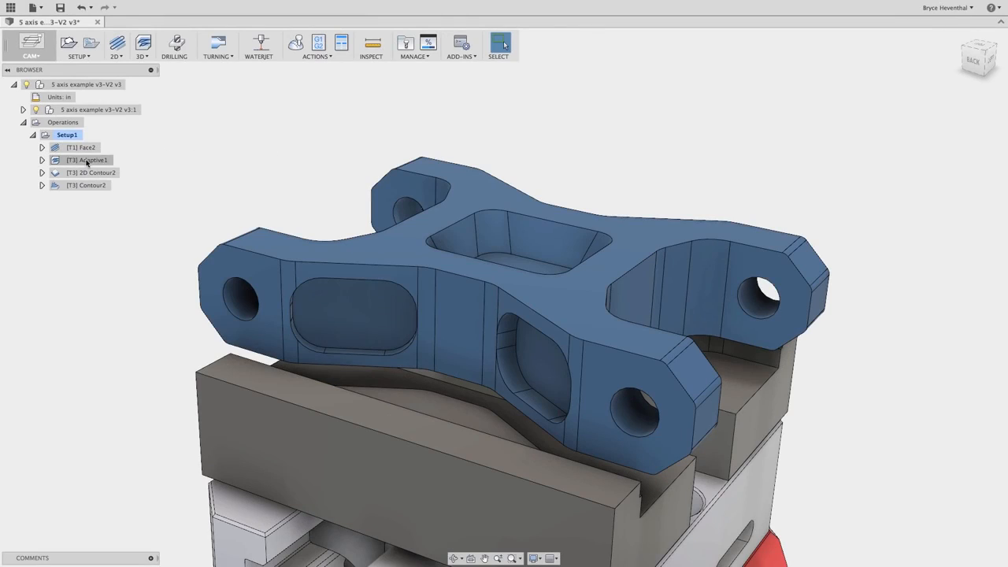
Edit the Adaptive1 toolpath so its Optimal Load uses the expression tool_diameter * 0.3, and recalculate the toolpath.
right_click(87, 162)
click(93, 167)
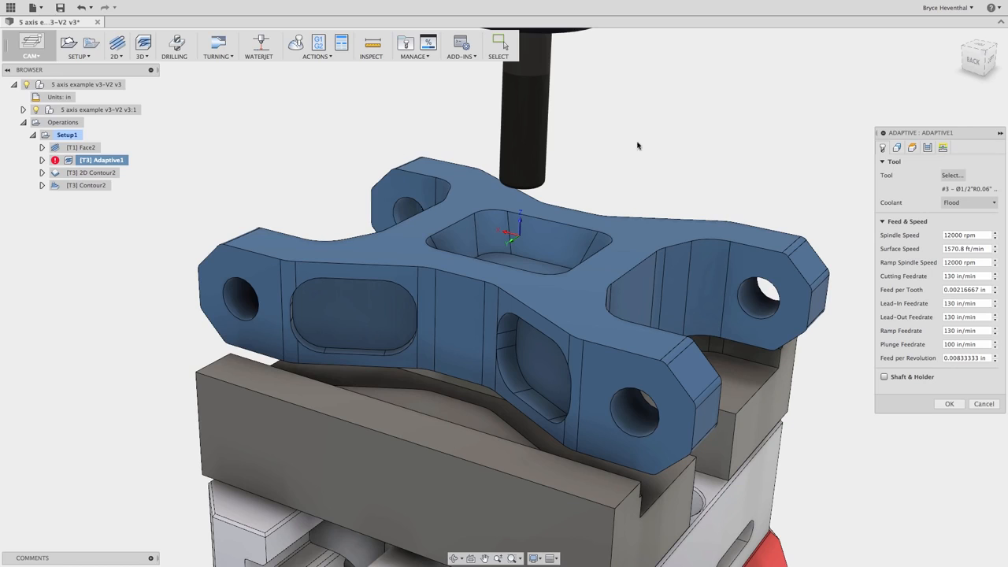
click(928, 148)
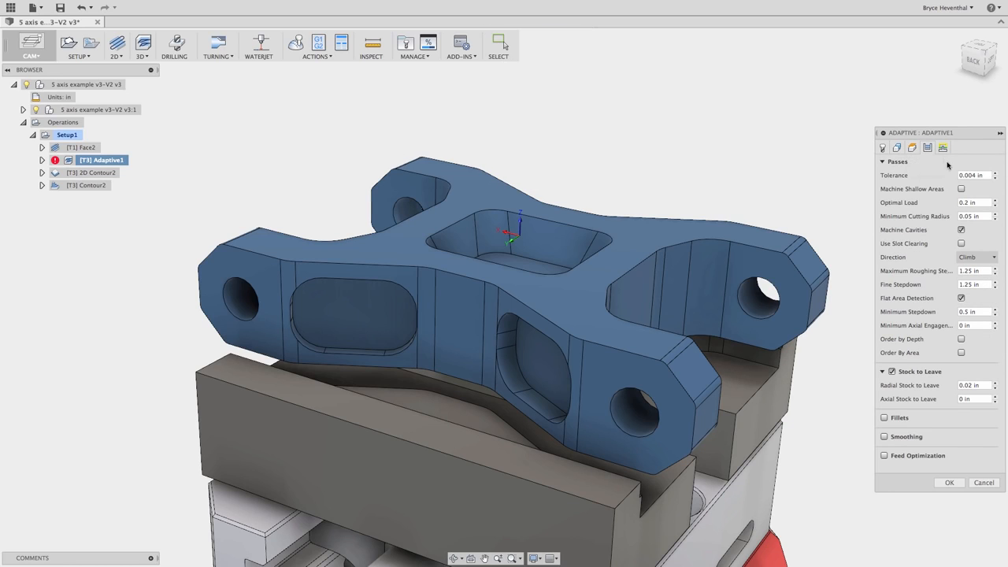
mouse_move(968, 202)
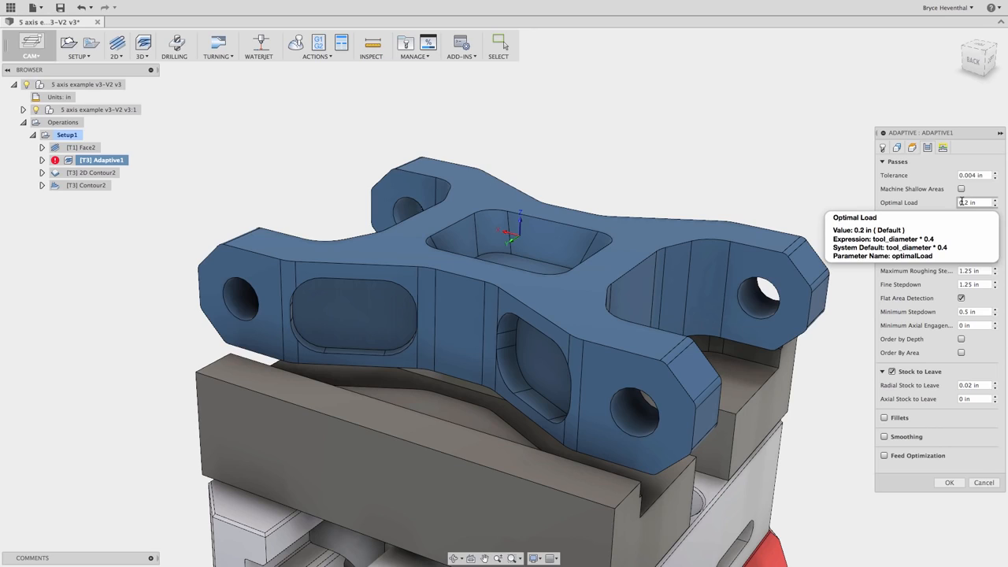
right_click(961, 203)
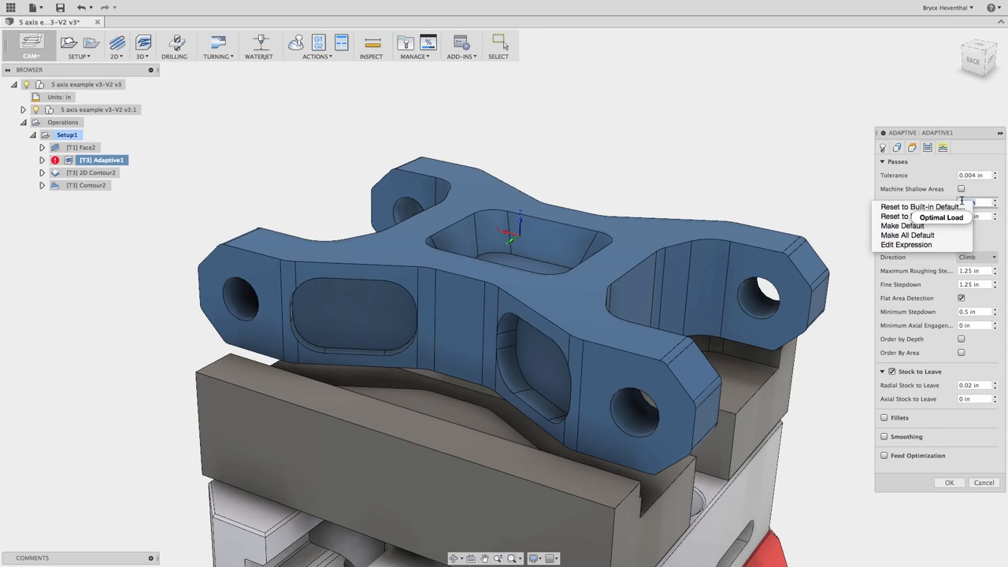
click(953, 245)
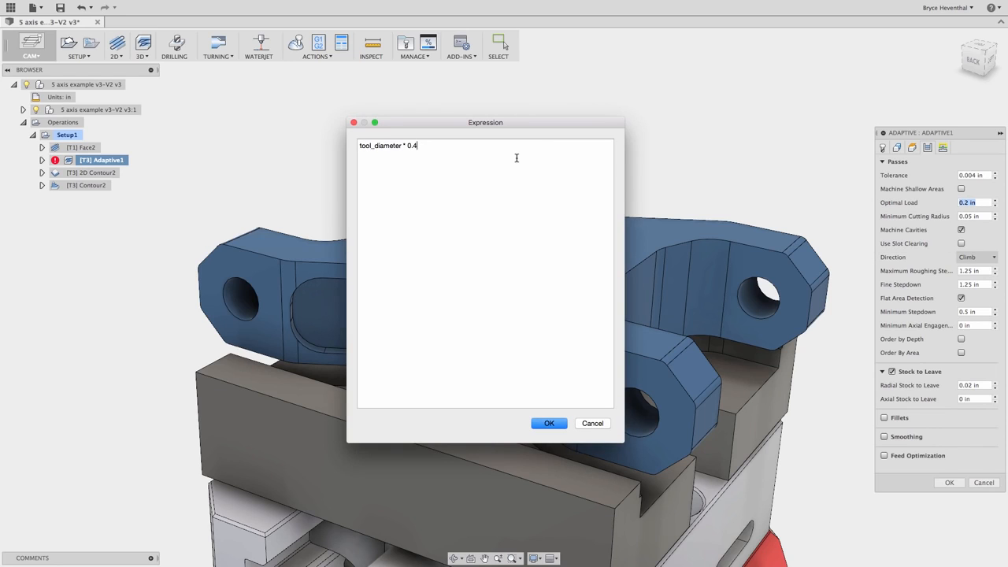
click(547, 424)
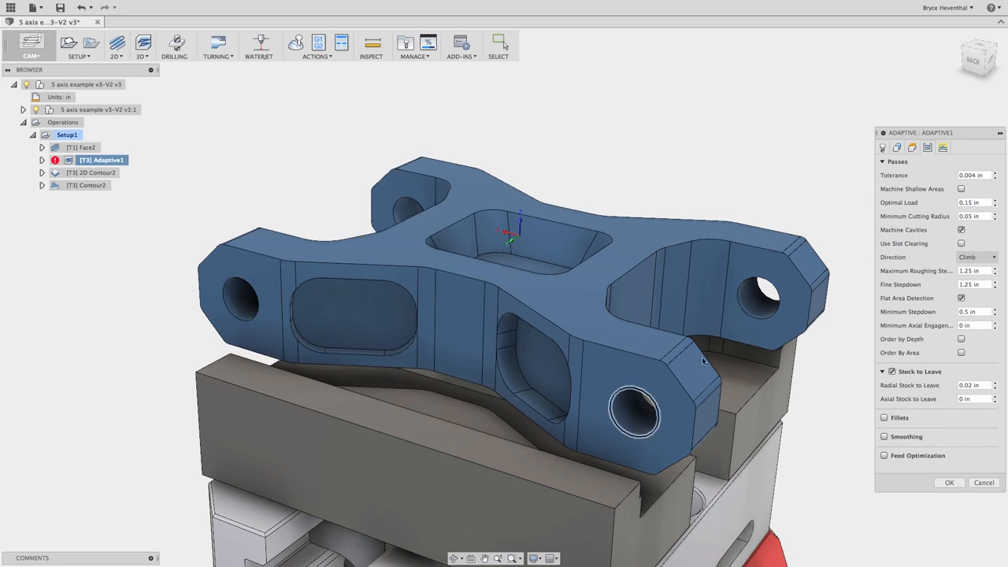
mouse_move(966, 202)
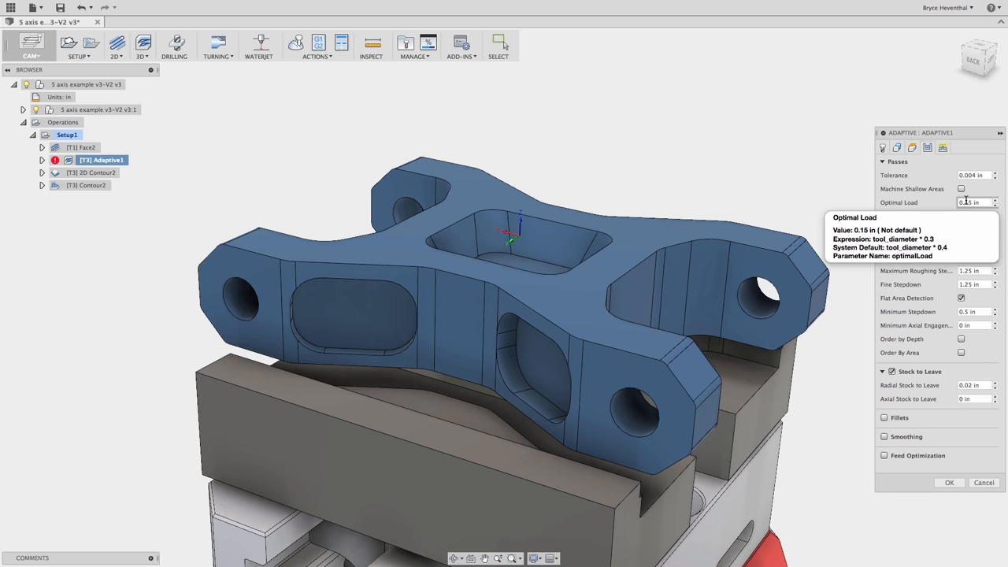
click(950, 483)
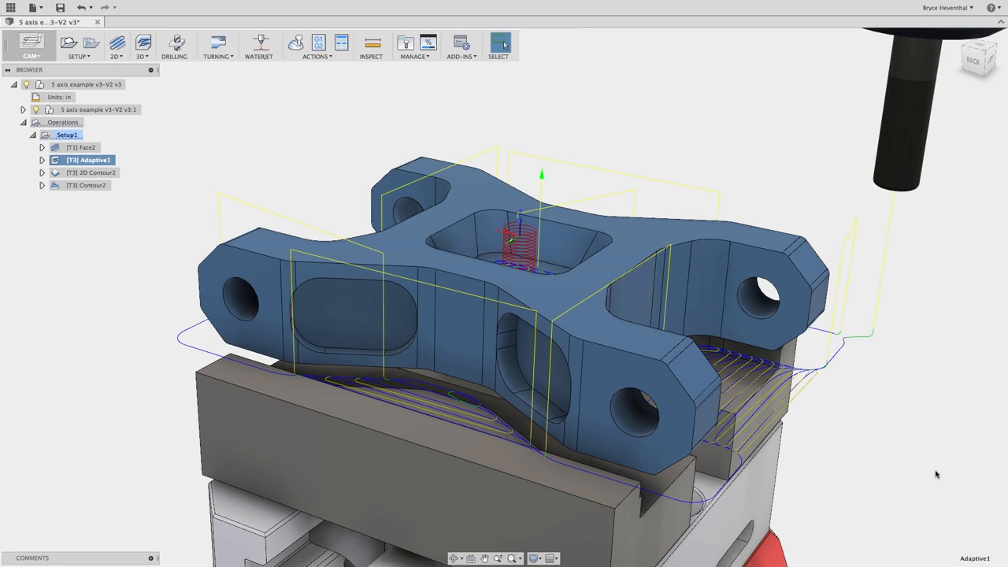
Enable the CAM - Tool Orientation preview functionality in the preferences and apply it.
click(929, 9)
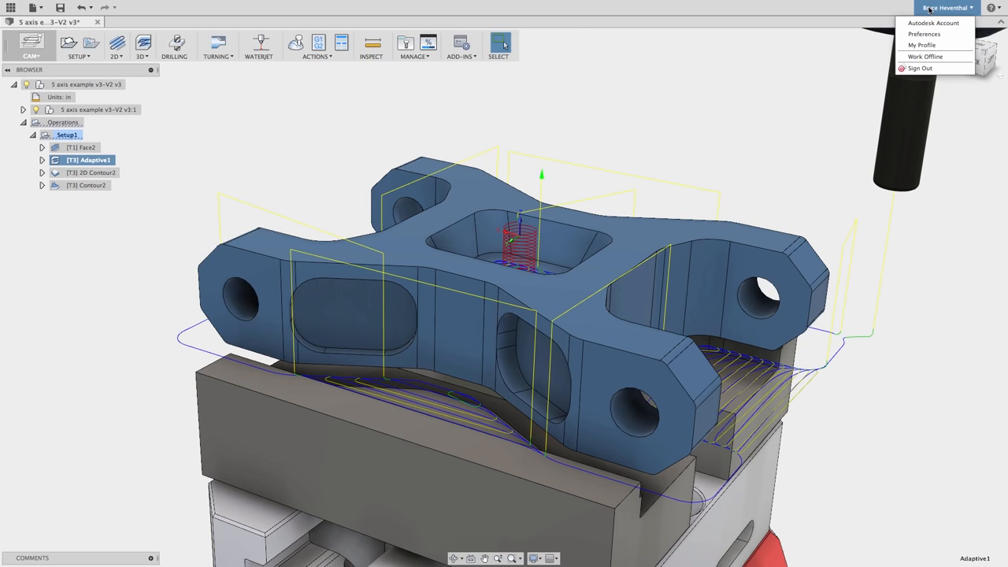
click(929, 35)
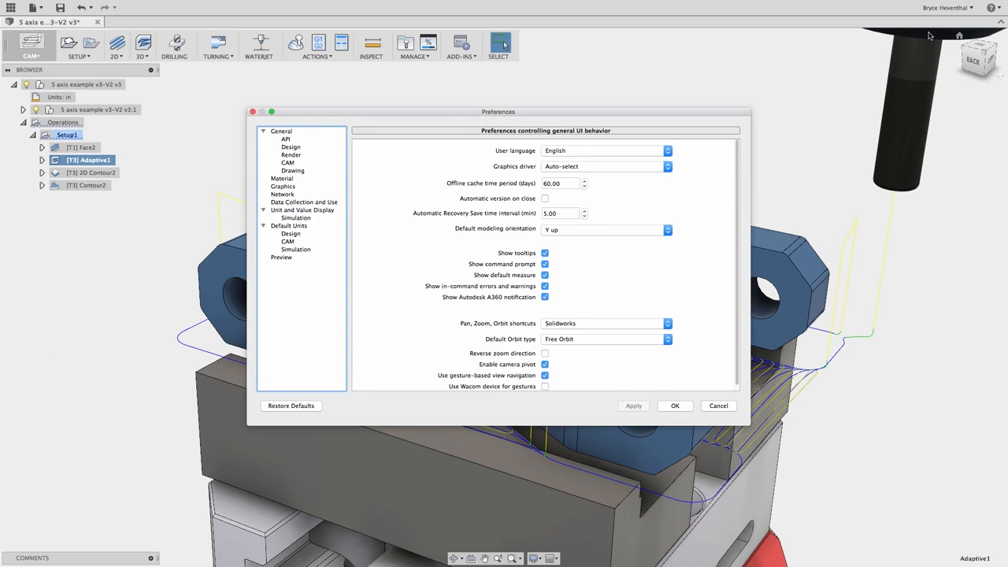
click(323, 257)
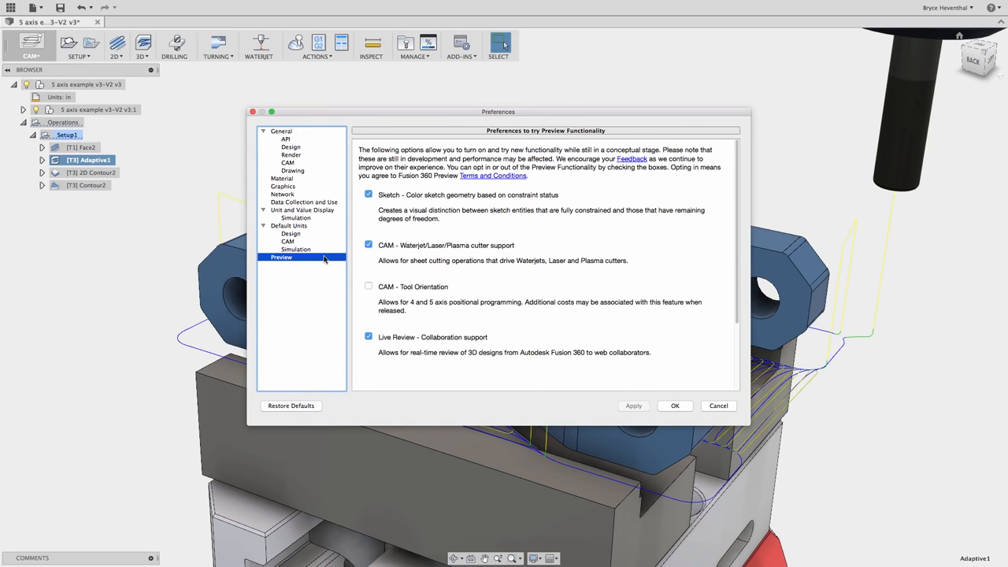
click(368, 286)
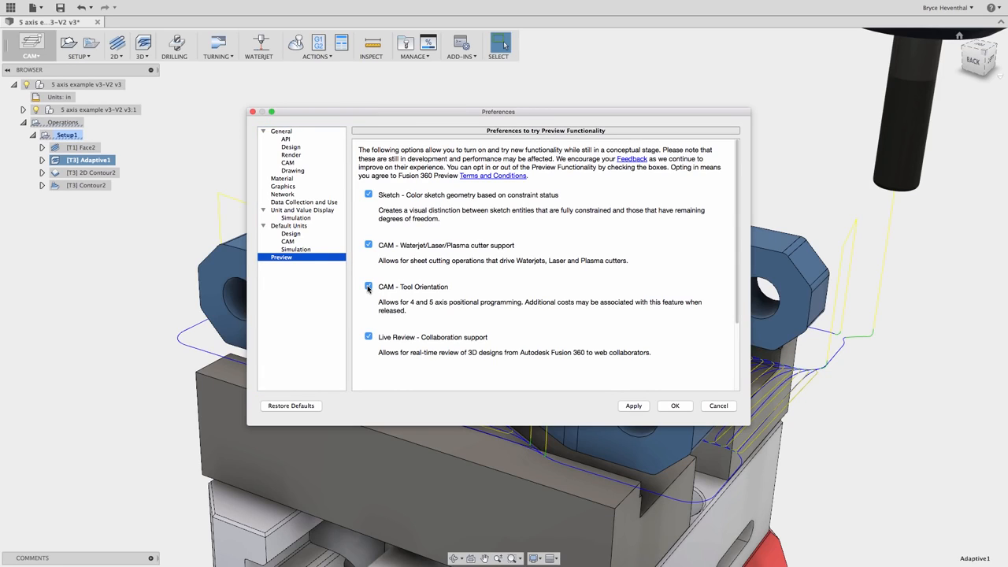
click(635, 407)
click(673, 406)
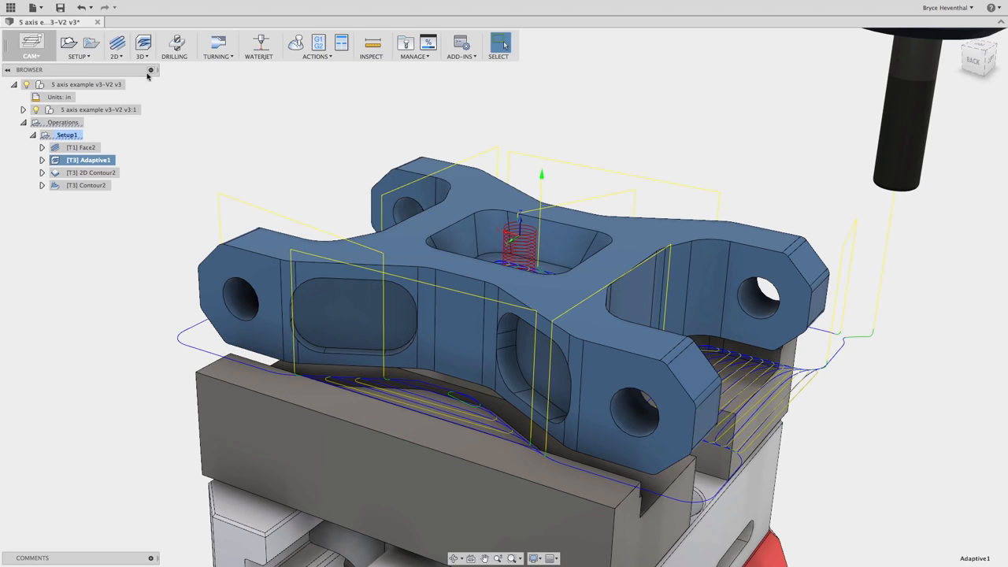
Start a 2D Pocket operation and show only the Samples Inch - Aluminum library for its tool selection.
click(118, 57)
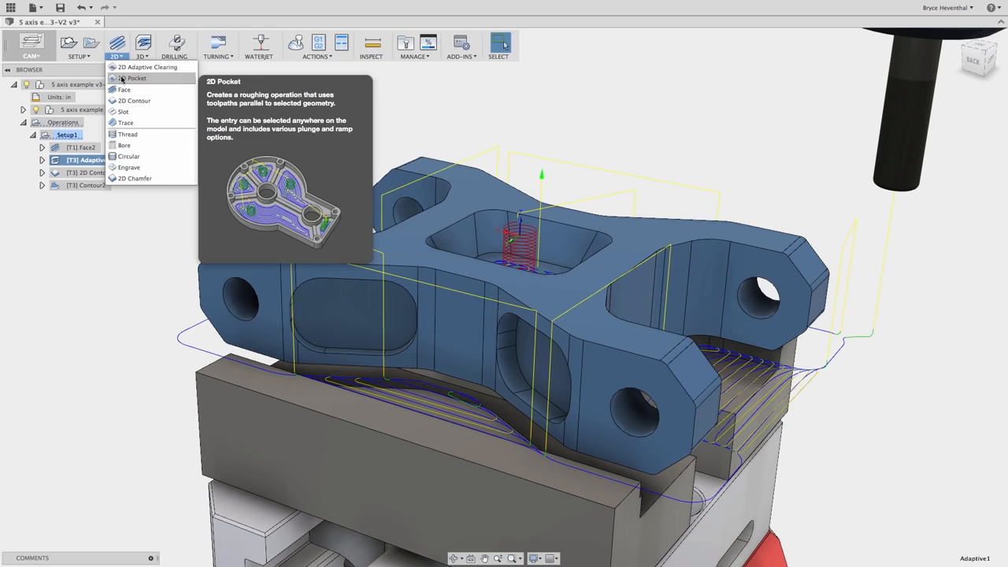
click(124, 79)
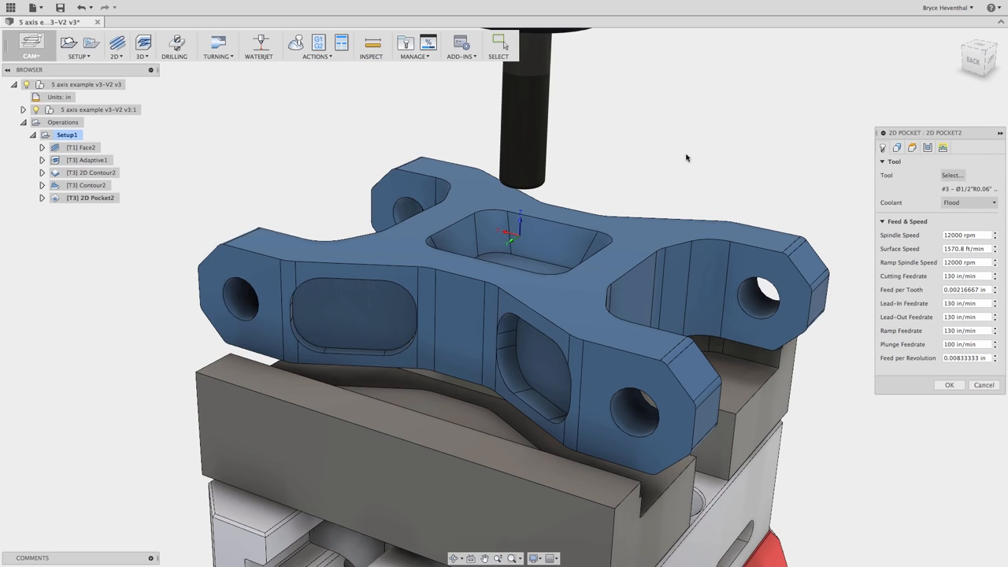
click(951, 176)
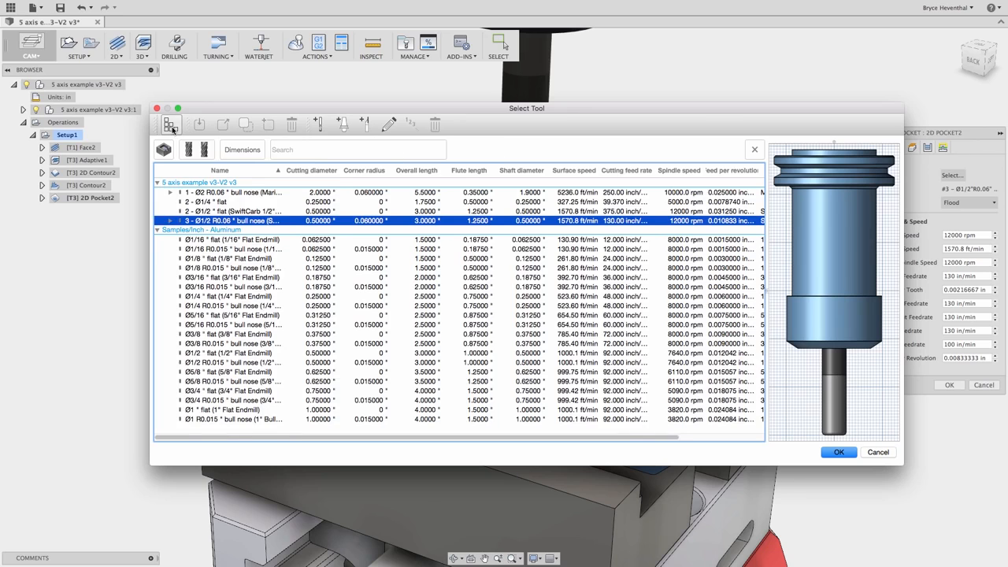
click(171, 126)
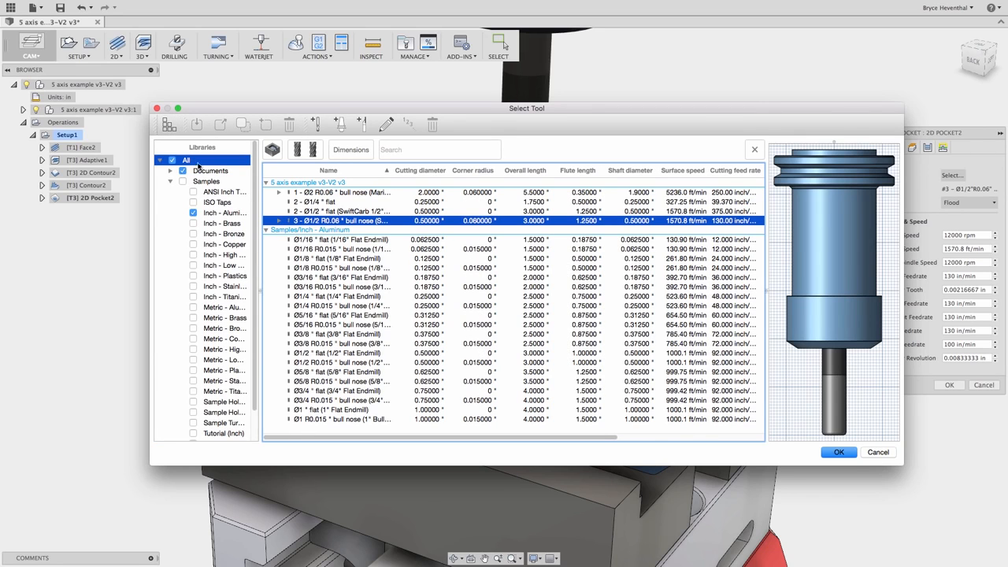
click(218, 215)
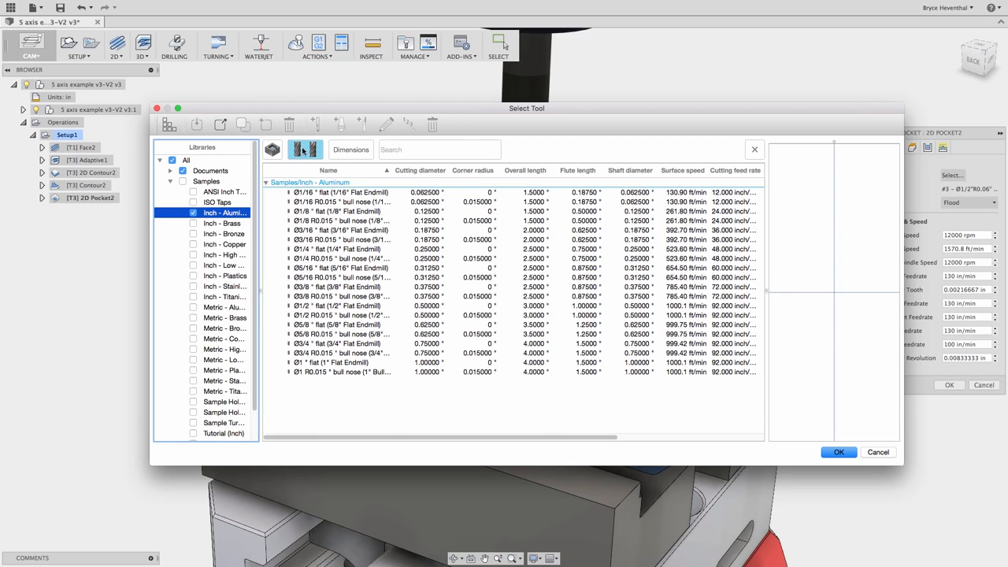
Filter the tool list to flat end mills with a 0.25 in diameter and choose the 1/4" Flat Endmill for the pocket.
click(303, 150)
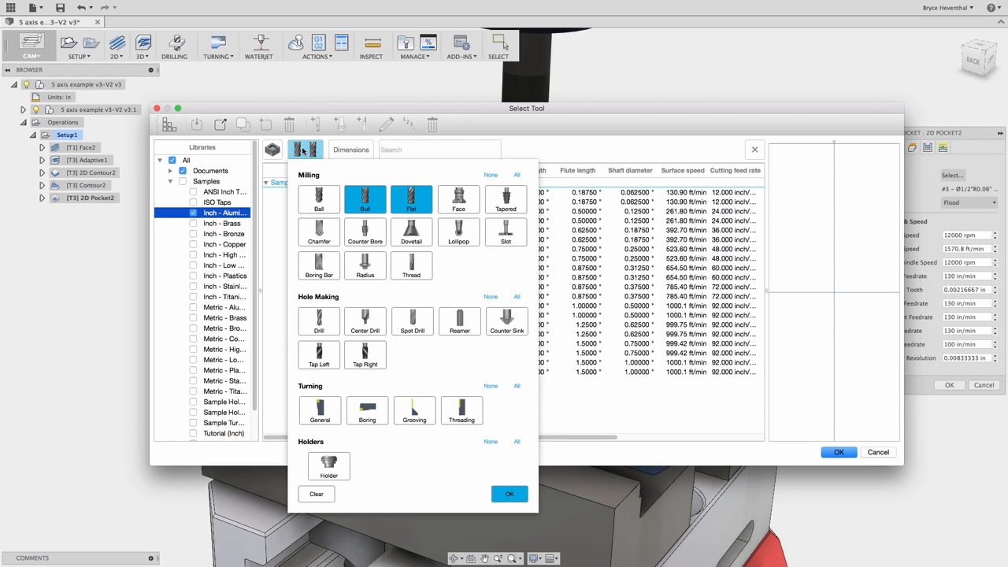
click(365, 203)
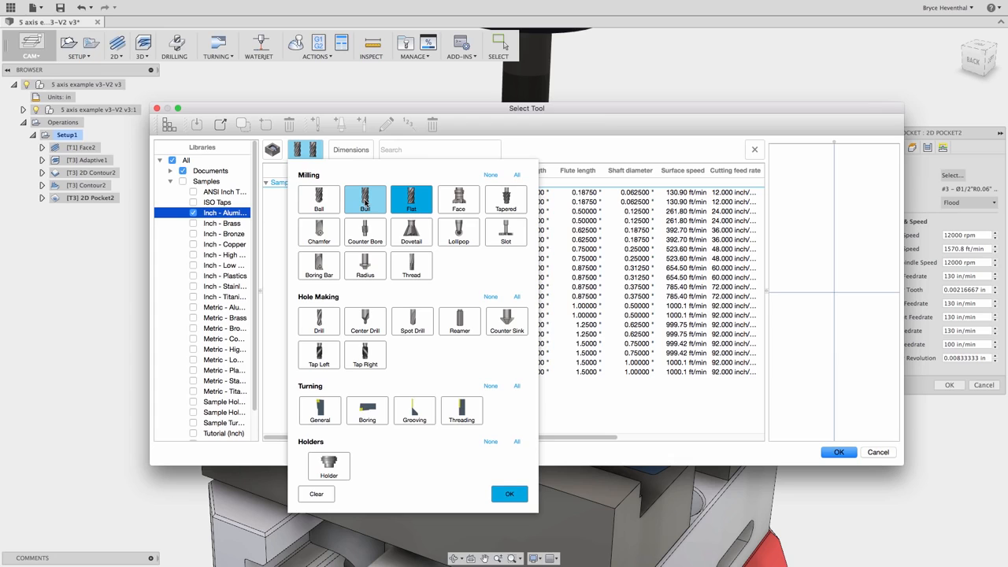
click(304, 152)
click(325, 149)
click(327, 179)
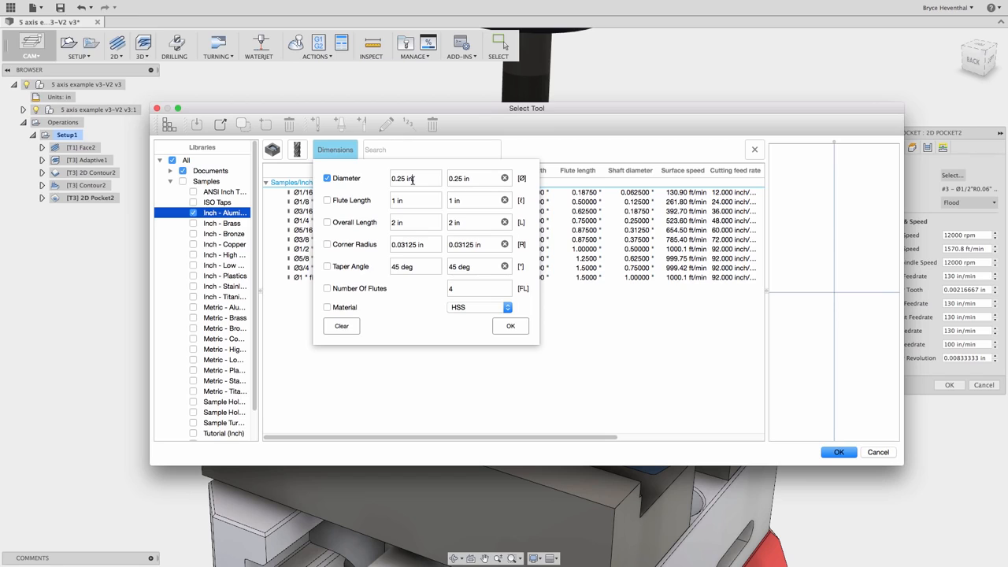
click(510, 326)
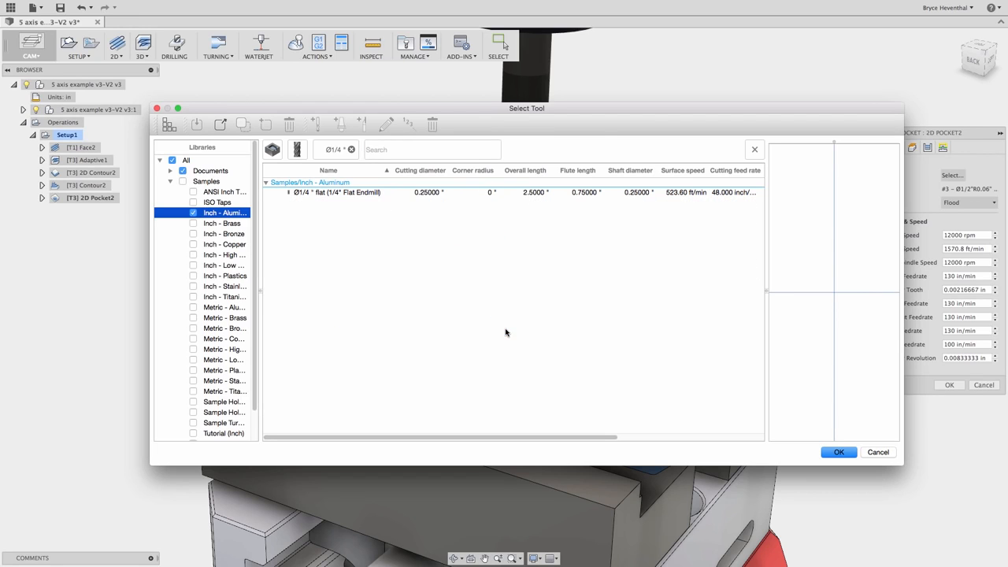
double_click(376, 194)
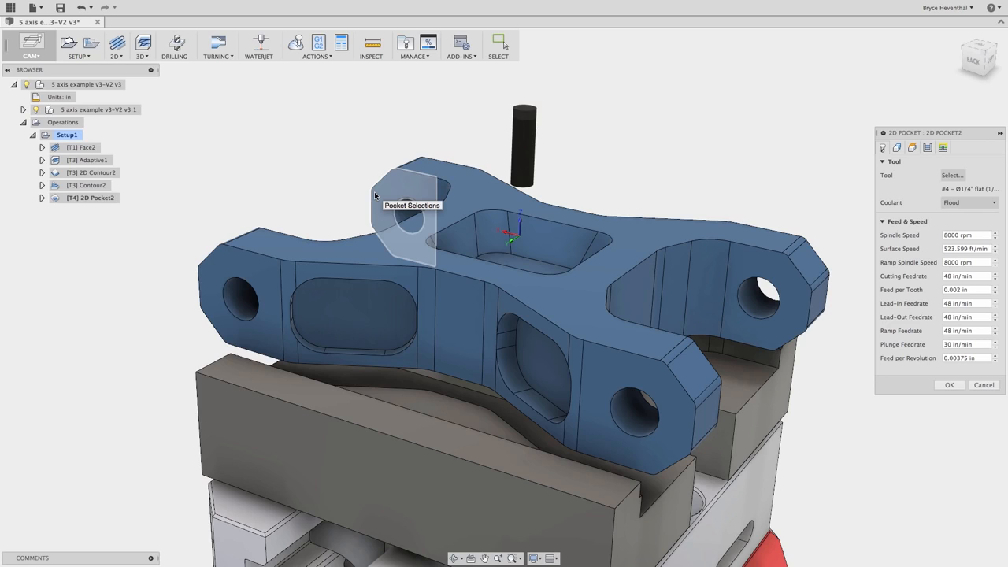
Enable Tool Orientation with the rounded side pocket's floor face as Z axis, and select that pocket as the geometry to machine.
click(902, 152)
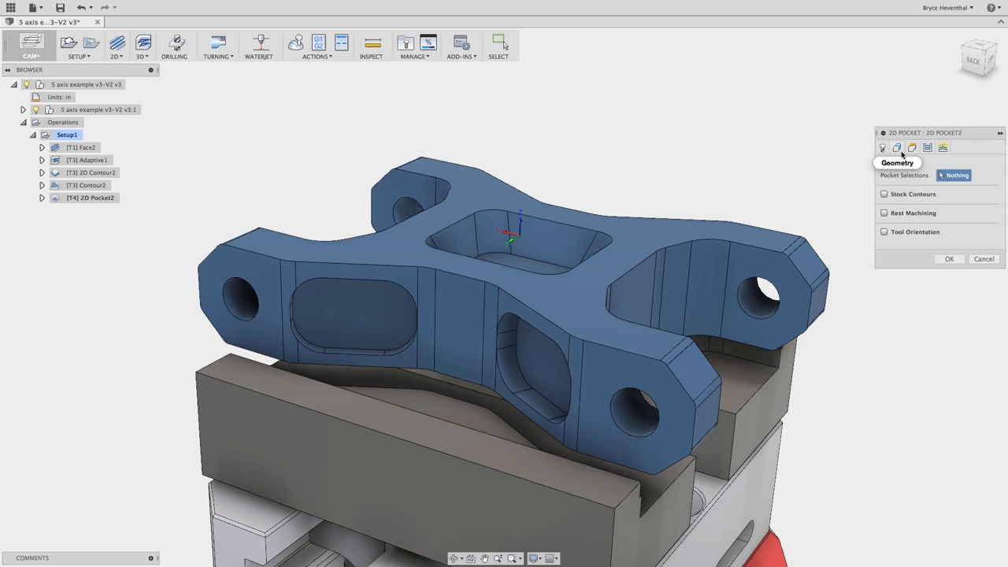
click(884, 232)
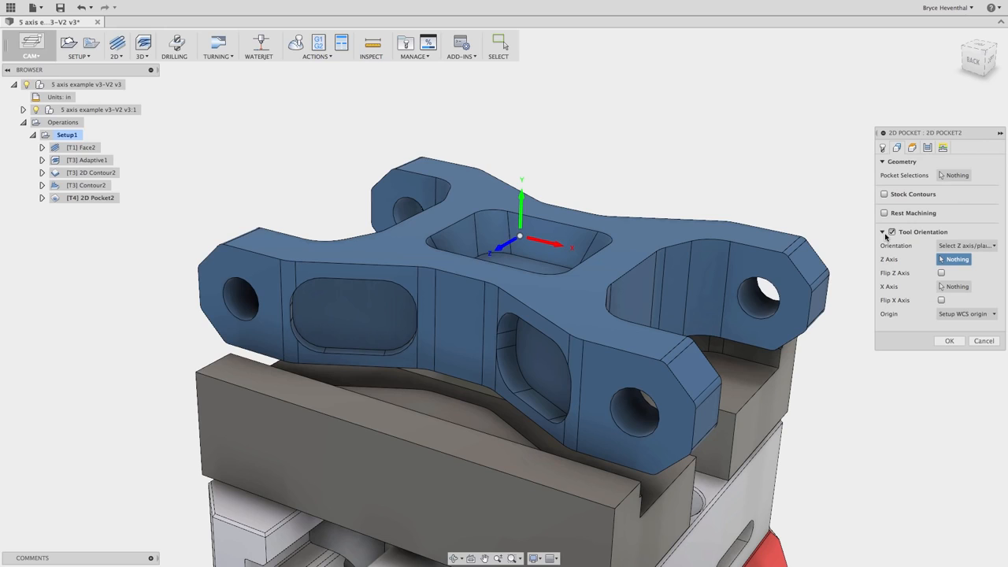
click(359, 311)
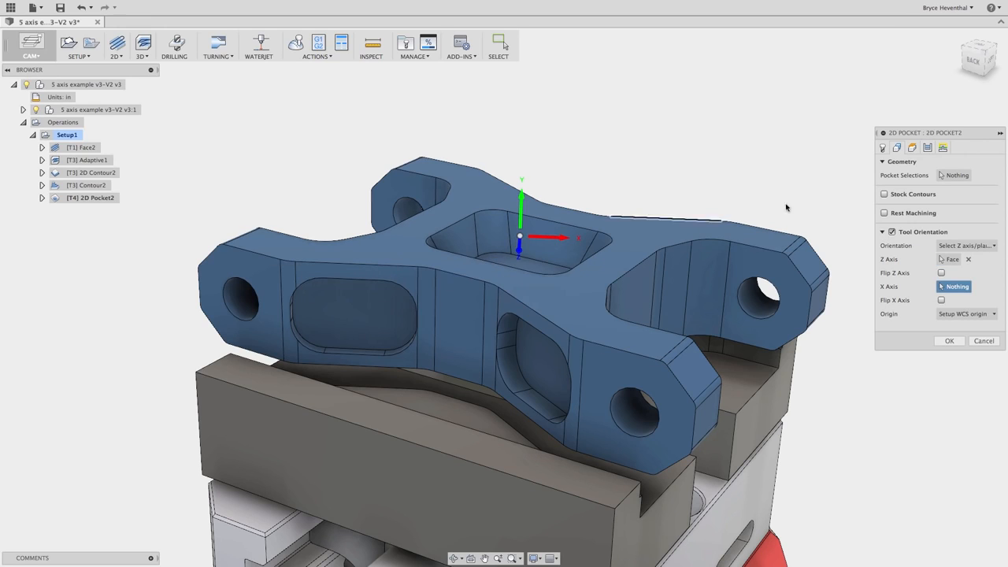
click(950, 177)
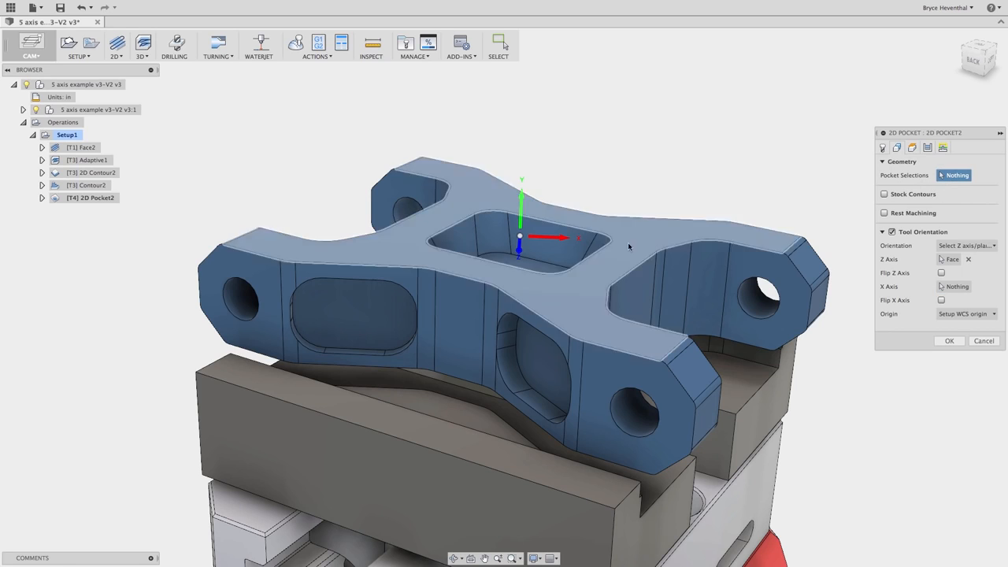
click(391, 328)
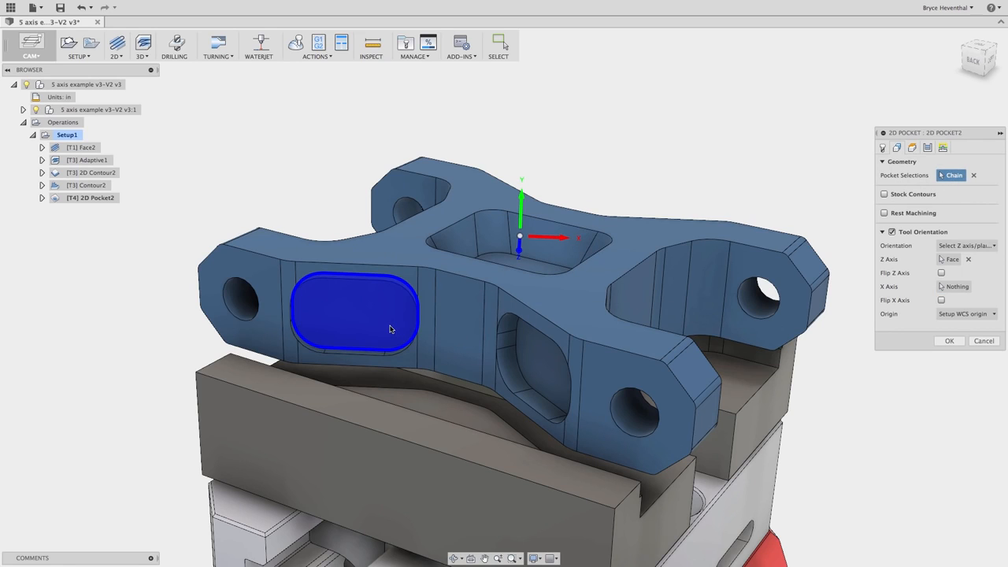
Set the Top Height from a point on the side pocket's lower edge with a 0.08 in offset, and finish the pocket operation.
click(927, 148)
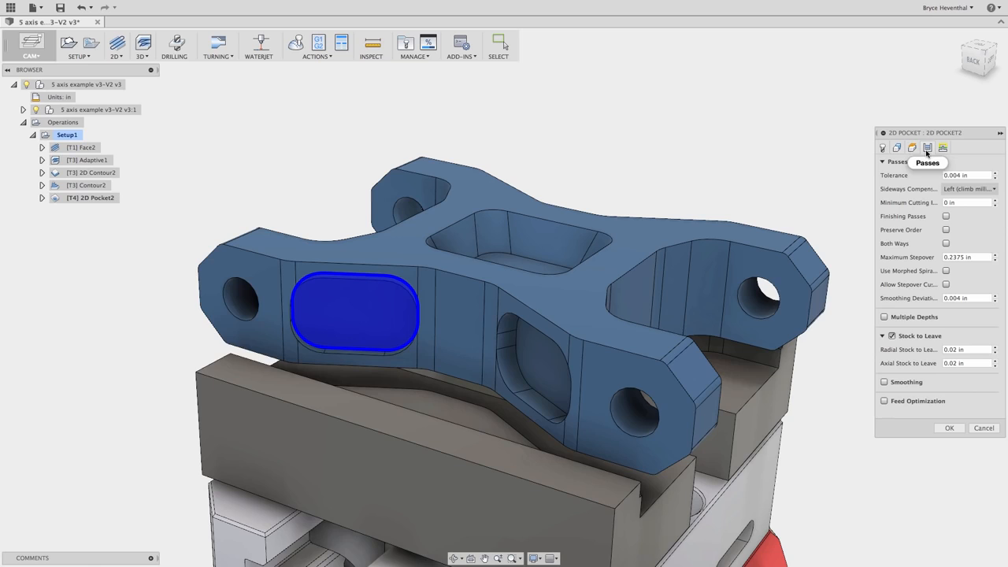
click(912, 148)
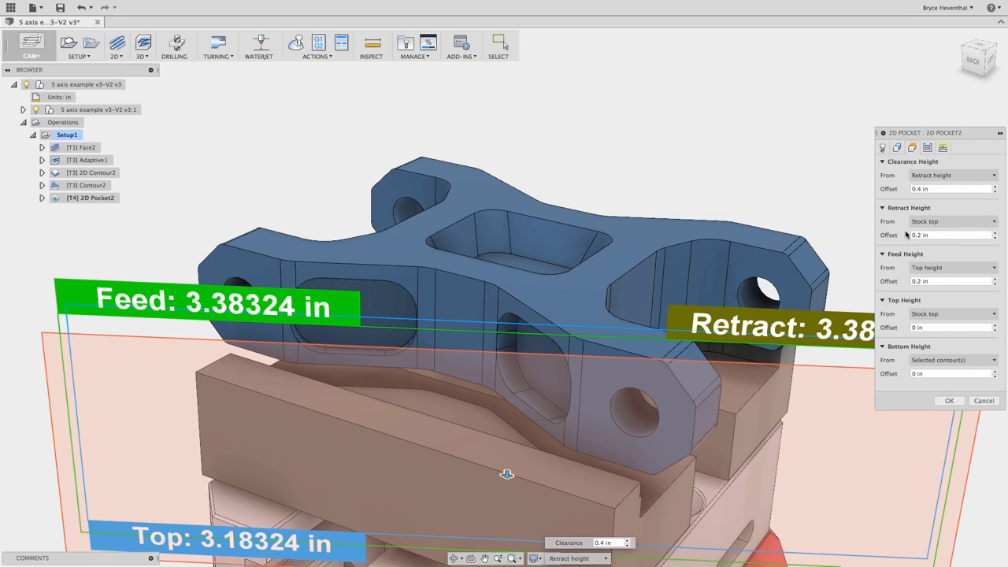
click(924, 314)
click(916, 427)
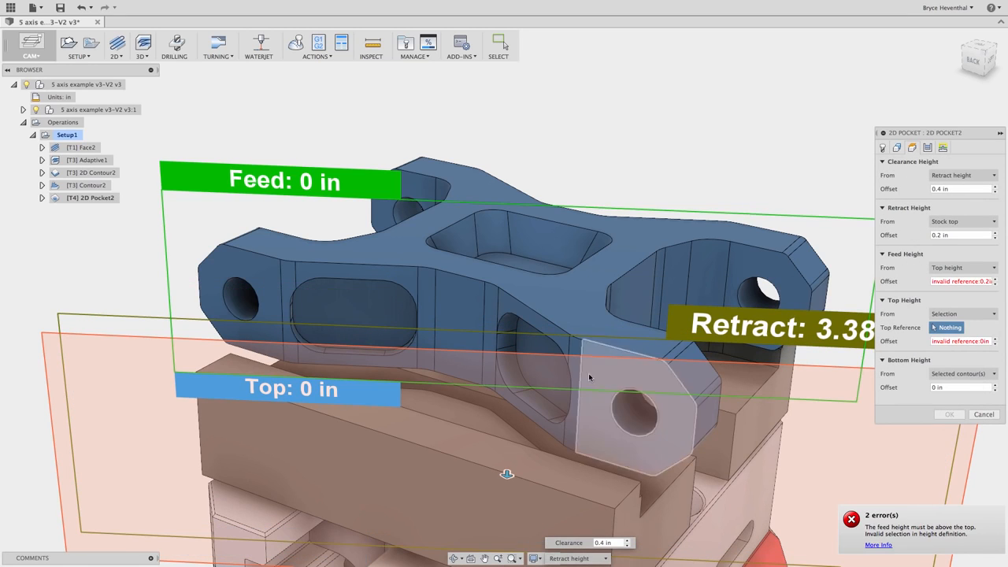
click(384, 356)
click(974, 340)
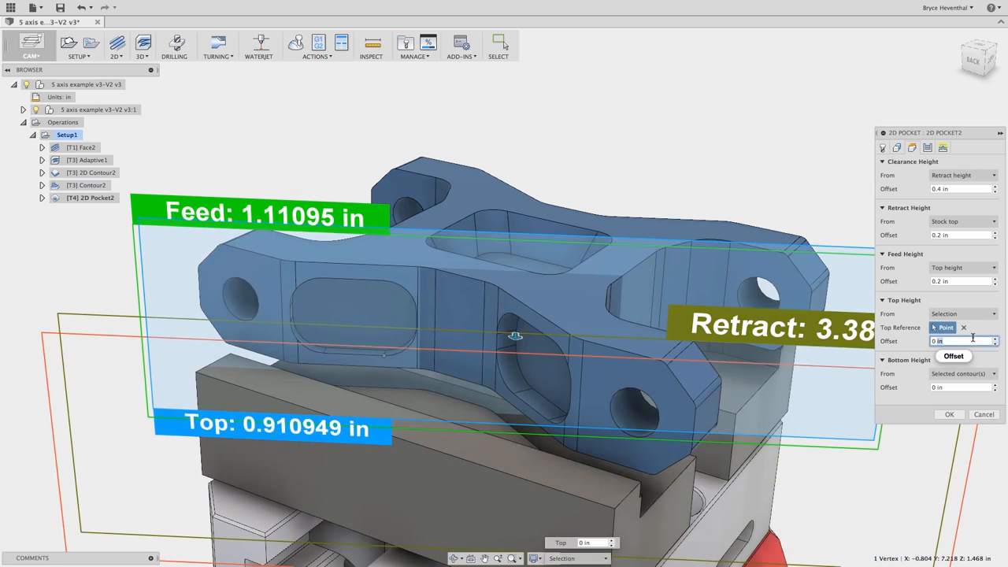
text(.08)
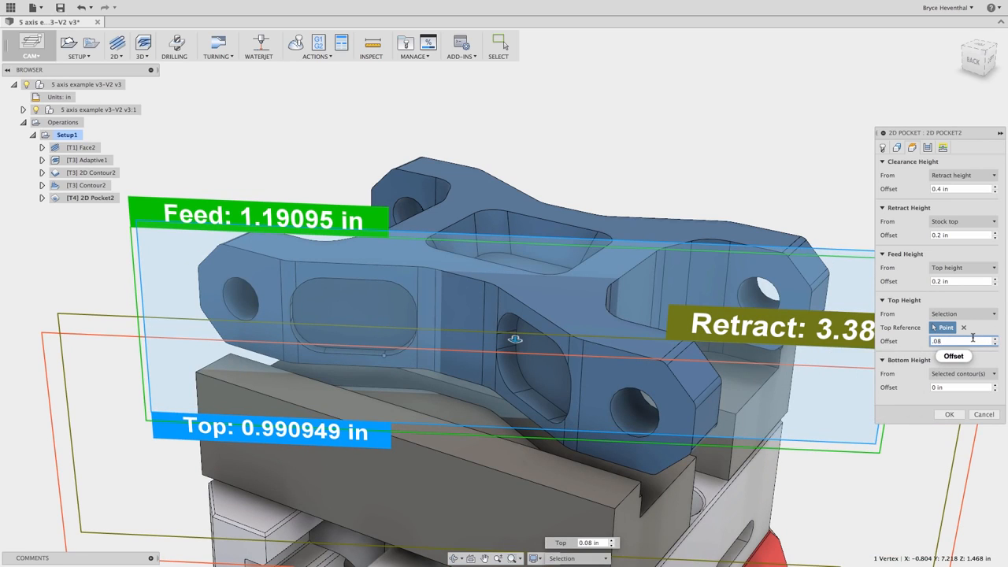
click(949, 414)
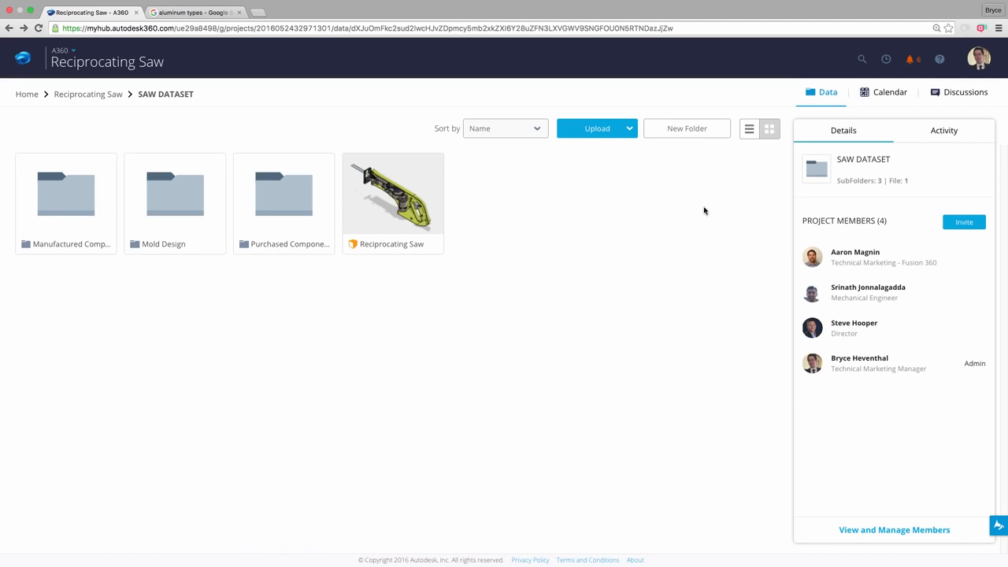
Post a new discussion titled "What material should we test for the blade?" in the Reciprocating Saw project.
click(949, 95)
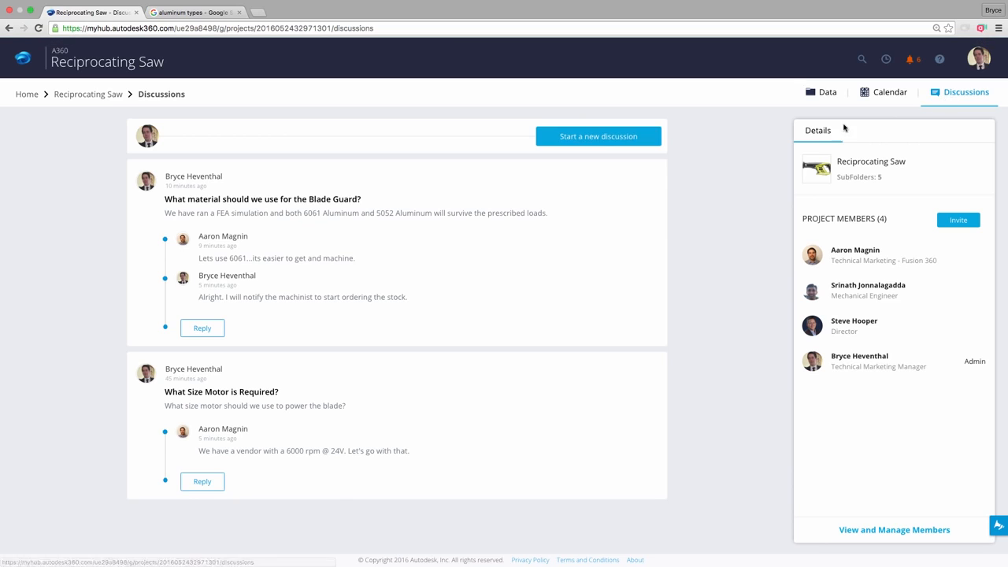
click(629, 137)
text(What material should we test for the bla)
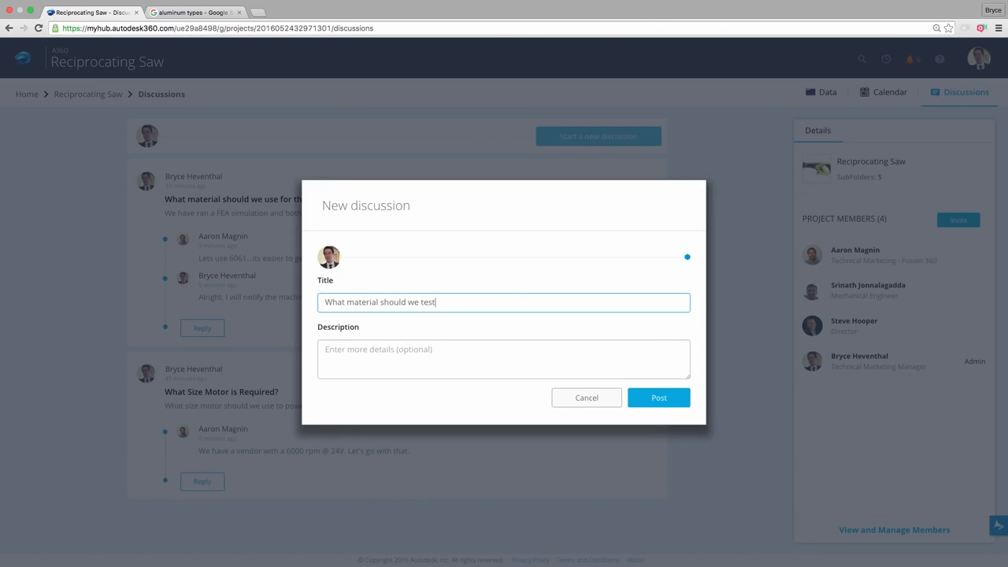
text(de?)
key(Return)
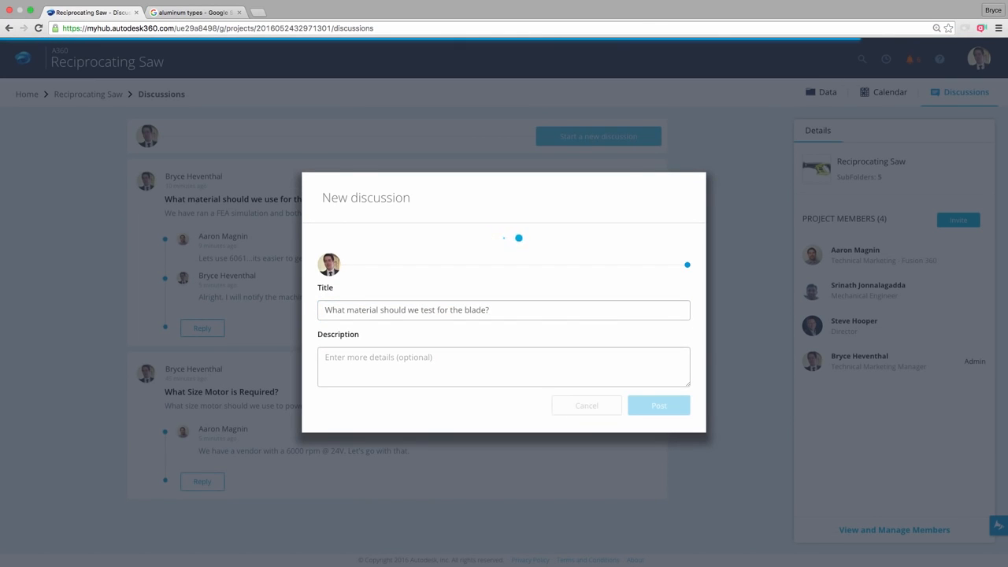
Reply "Alright please order for prototyping." to the "What Size Motor is Required?" discussion.
scroll(436, 329, down, 2)
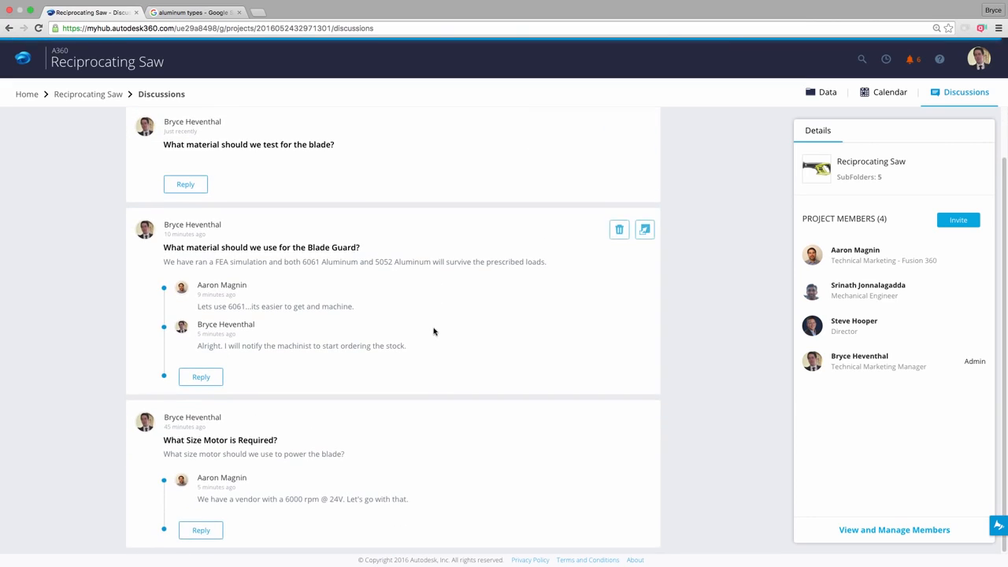
click(201, 528)
text(Alright pleas)
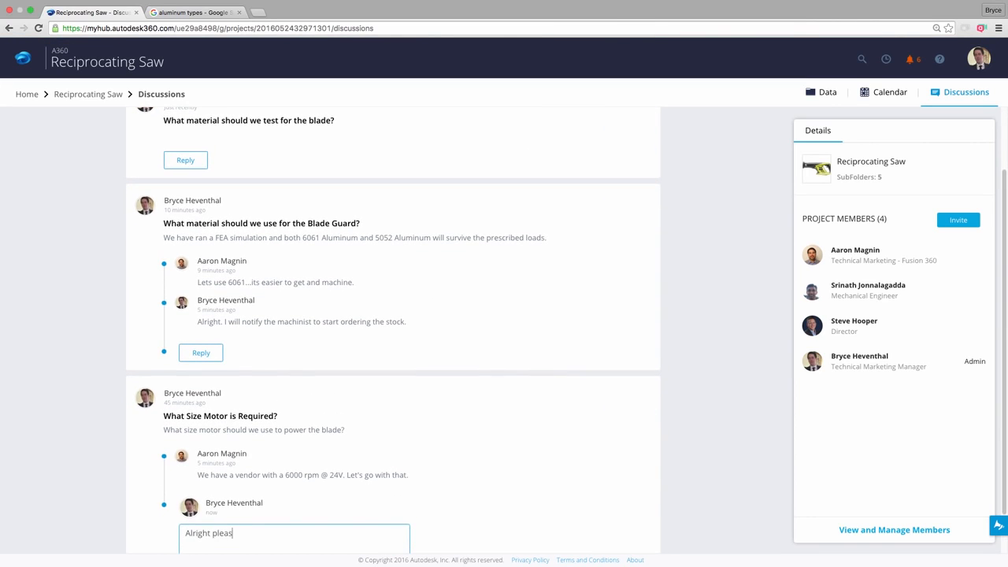
text(e order for prototyping.)
scroll(207, 530, down, 1)
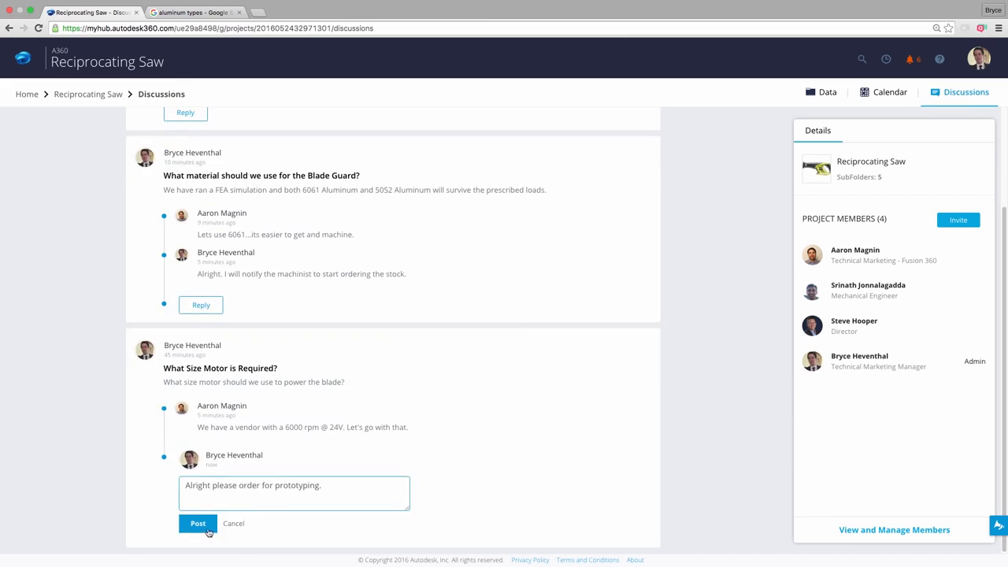
click(198, 523)
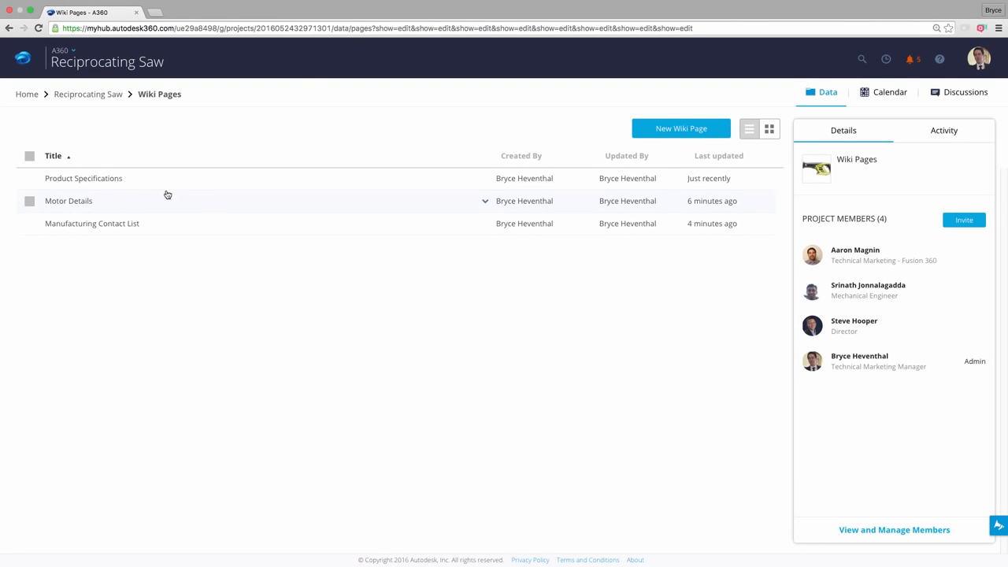
Edit the Product Specifications wiki page so the product weight reads 7 lbs, and publish the page.
click(118, 179)
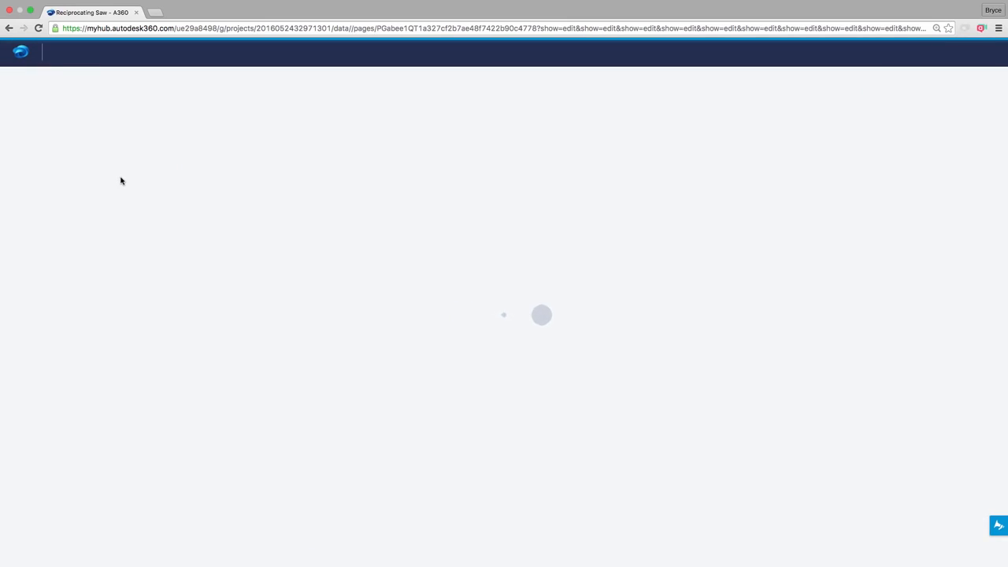
click(890, 53)
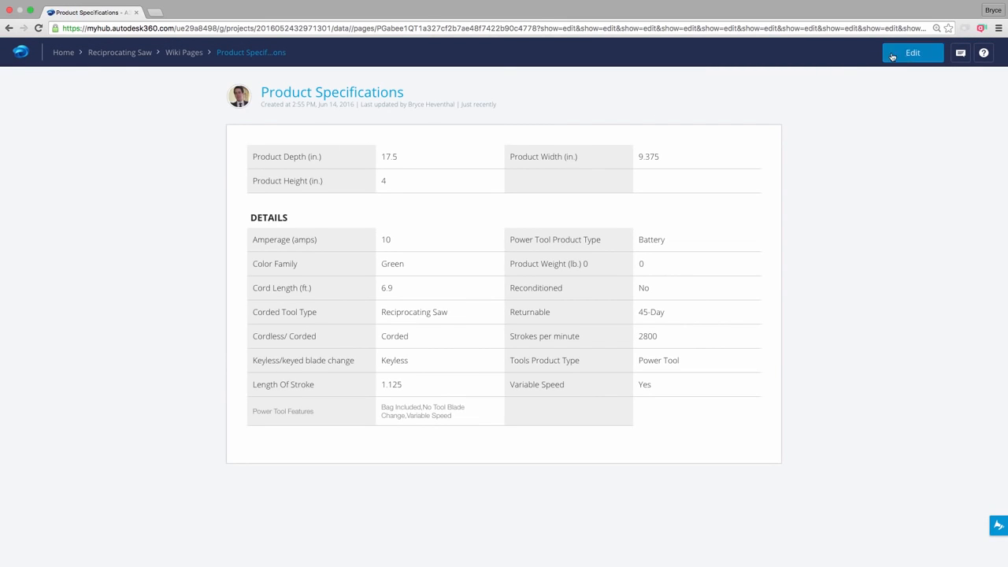
click(659, 297)
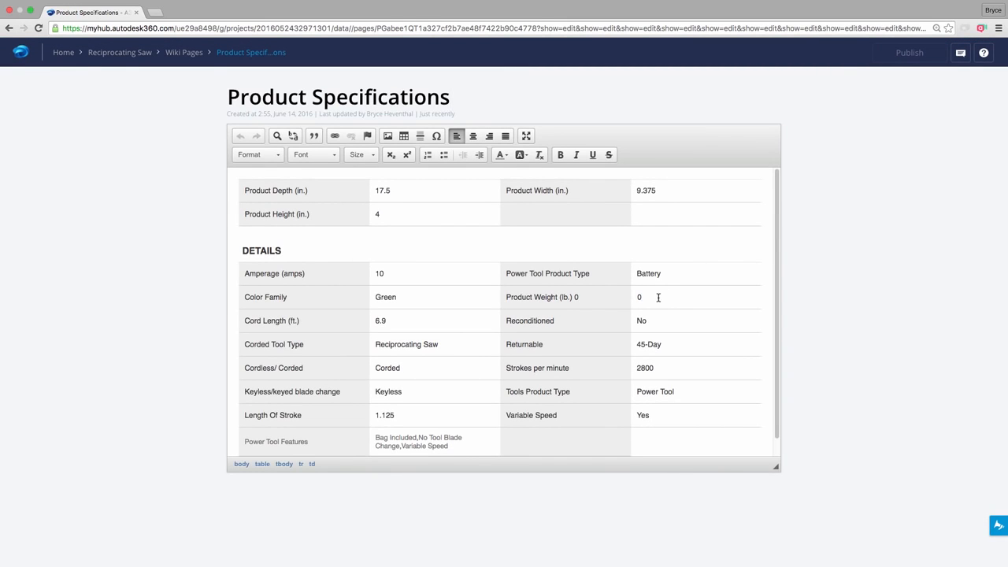
key(BackSpace)
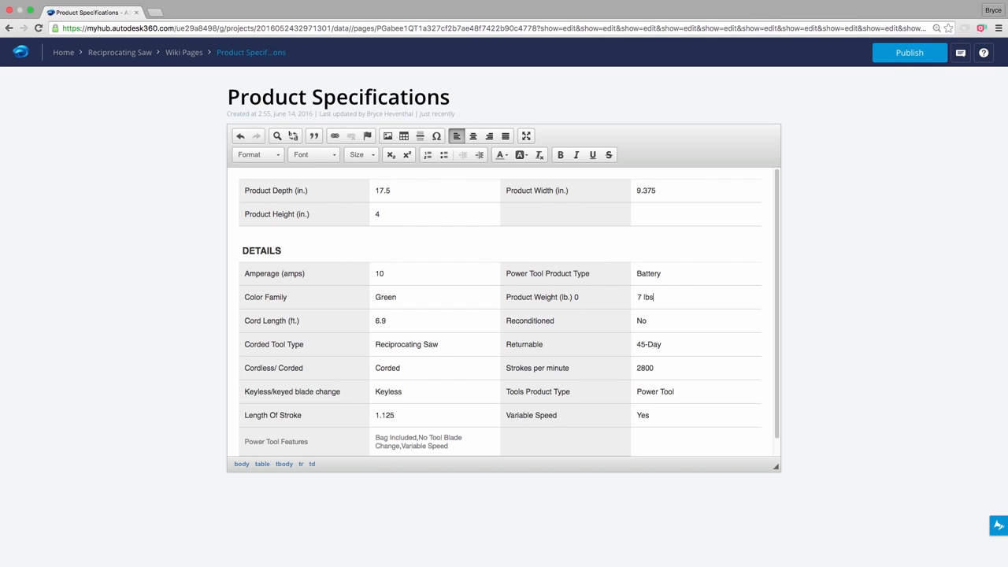
click(898, 57)
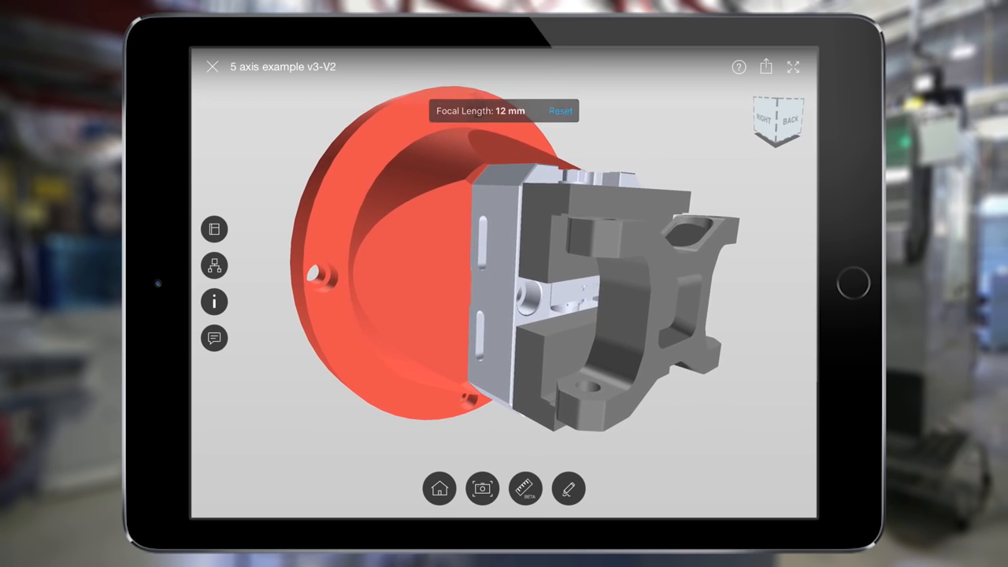
Open the Storyboard1 animation from the assets of the 5 axis example v3-V2 design.
click(214, 229)
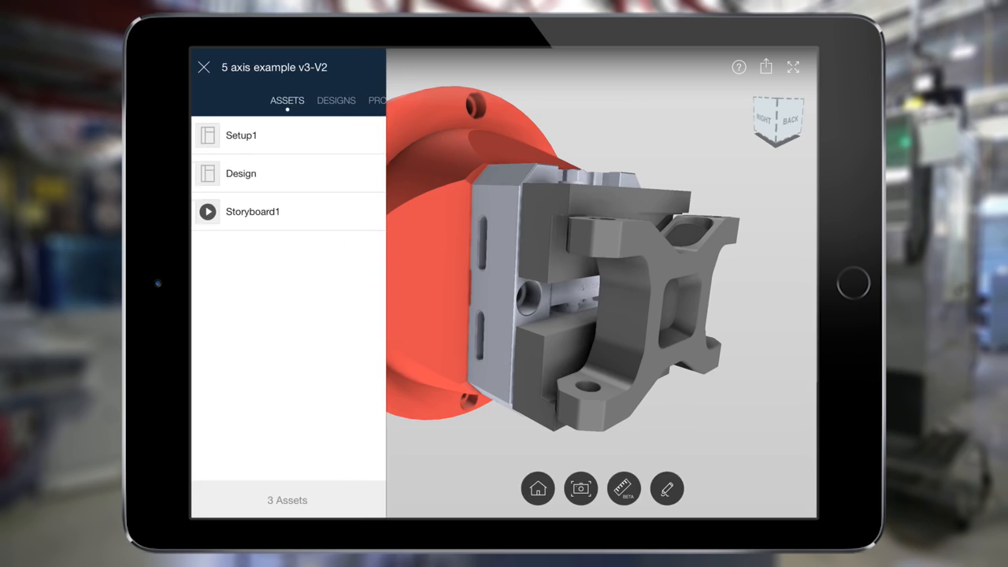
click(249, 211)
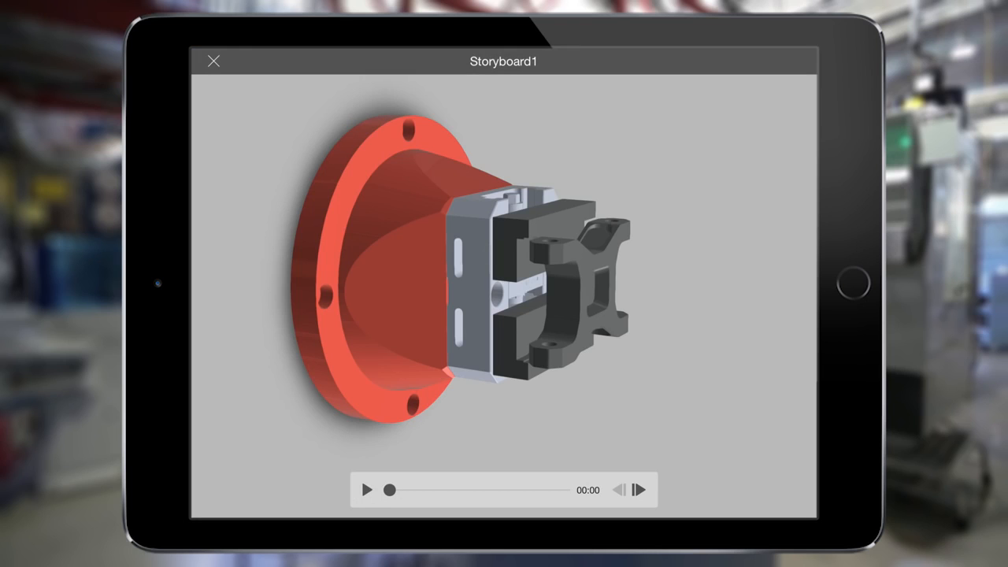
Play the Storyboard1 animation, scrub it back to 00:02, inspect the gray vise body up close, and exit the storyboard.
click(367, 490)
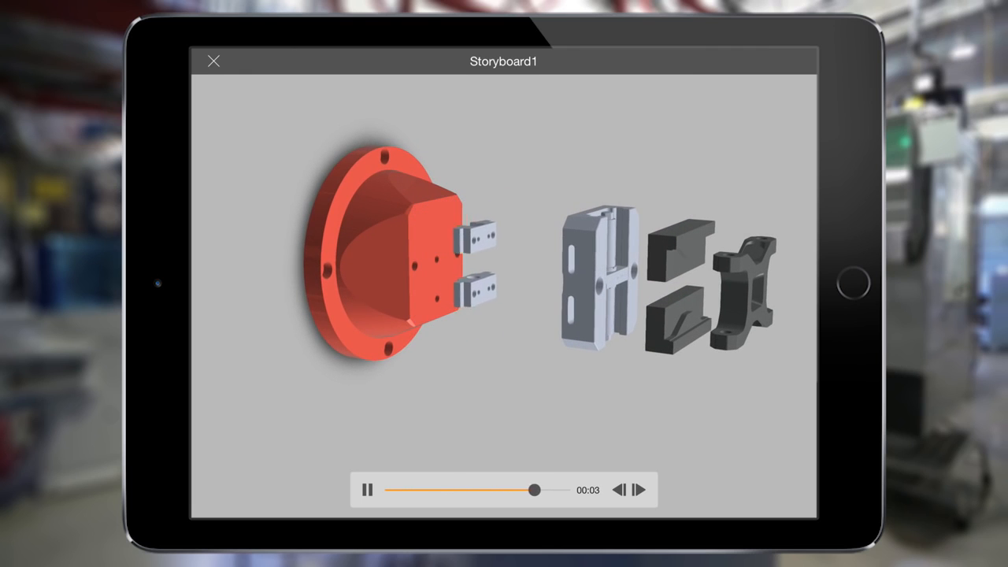
drag(566, 490, 479, 490)
drag(504, 268, 467, 277)
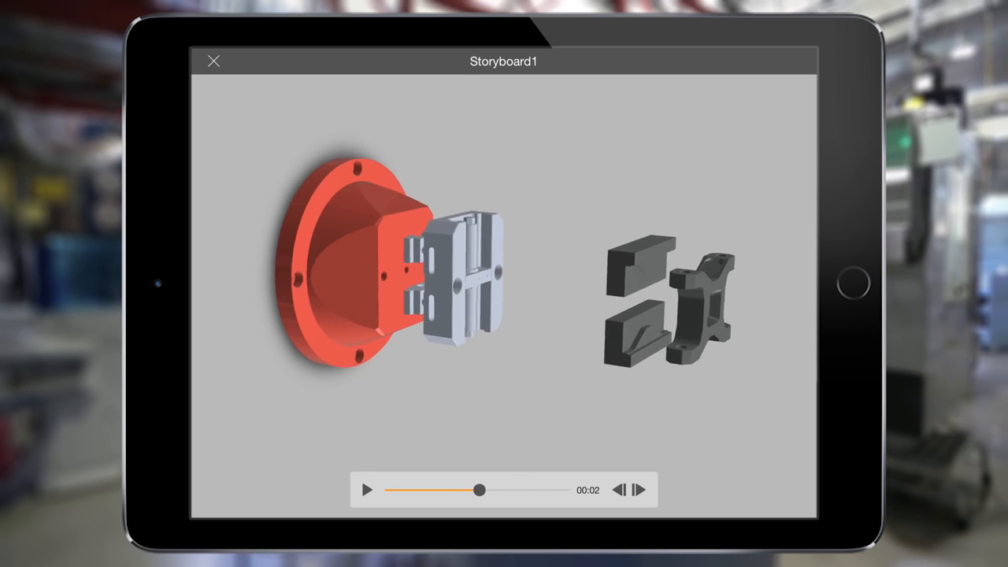
scroll(504, 284, up, 8)
scroll(504, 284, up, 2)
drag(441, 275, 638, 302)
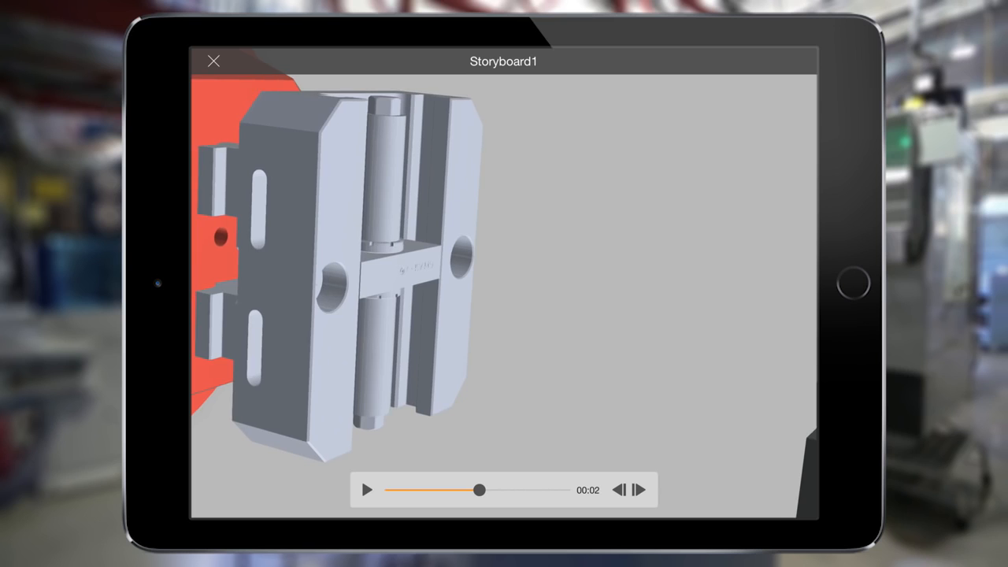
click(214, 61)
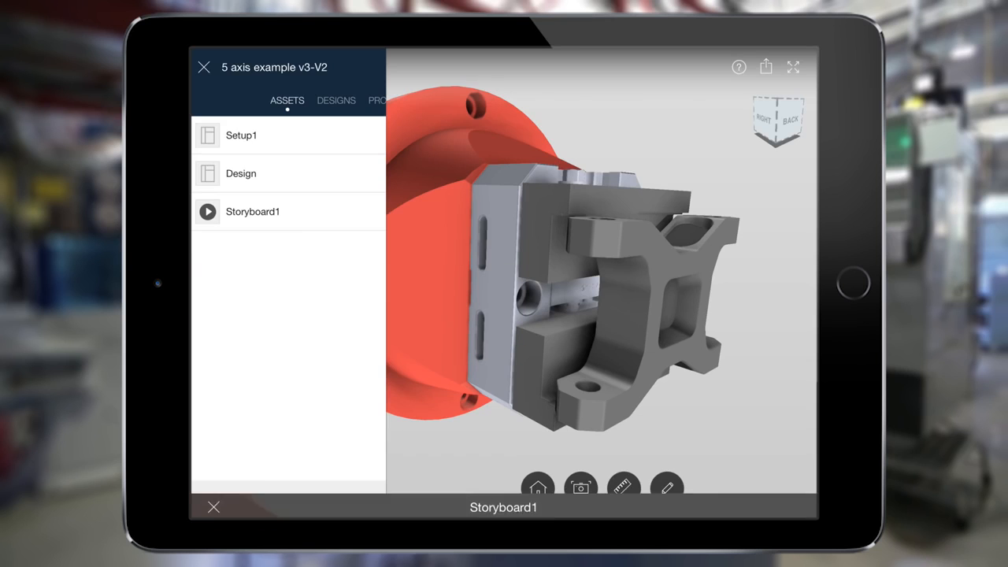
Dismiss the asset list and isolate the dark gray four-legged bracket in the 5 axis example v3-V2 model.
click(205, 66)
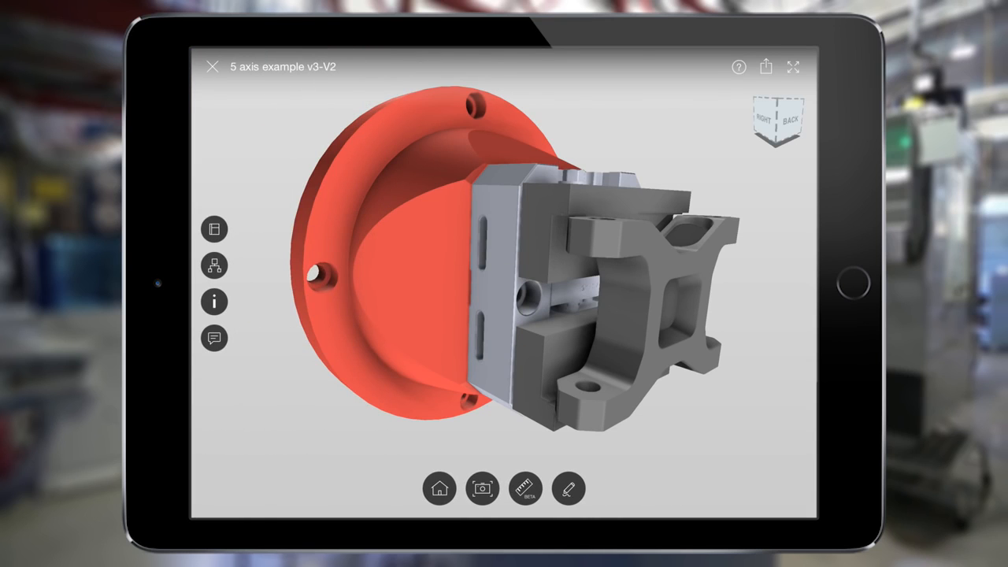
click(645, 318)
click(572, 300)
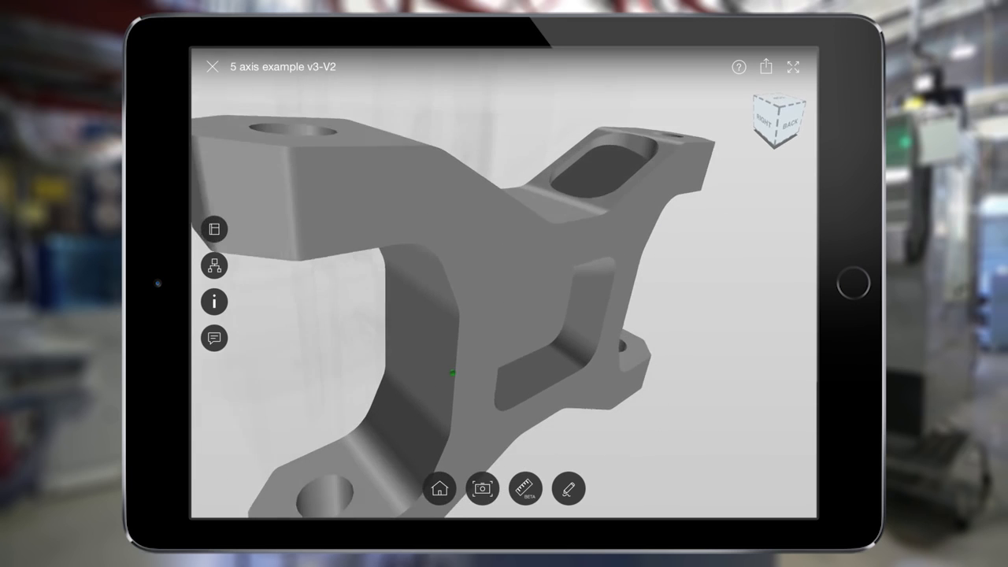
Measure an angle with three points at the pocket in the center of the isolated bracket, and exit measuring.
click(526, 488)
click(547, 490)
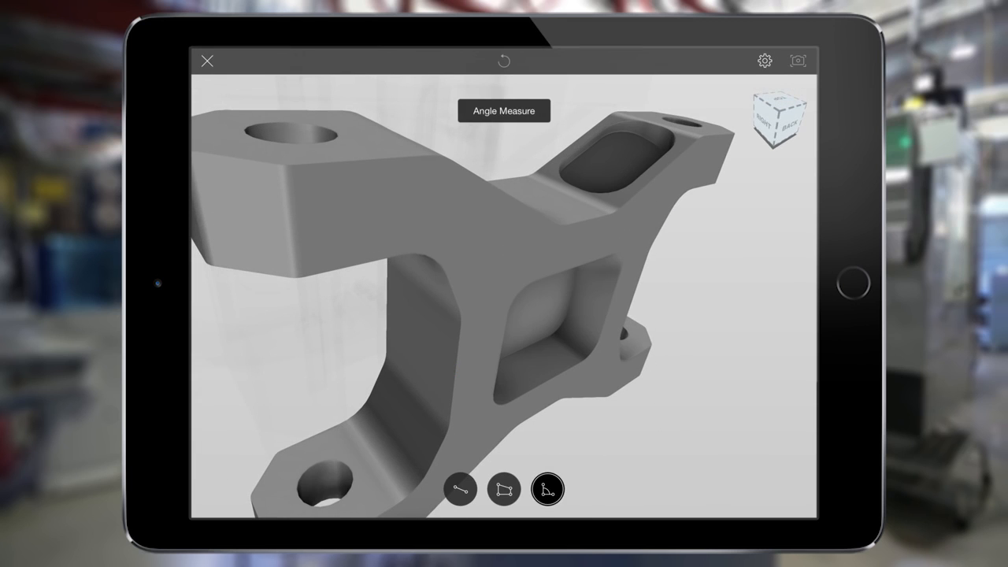
click(530, 316)
click(567, 312)
click(605, 320)
mouse_move(504, 315)
mouse_down()
mouse_move(469, 291)
mouse_move(496, 303)
mouse_up()
click(207, 61)
scroll(504, 299, down, 5)
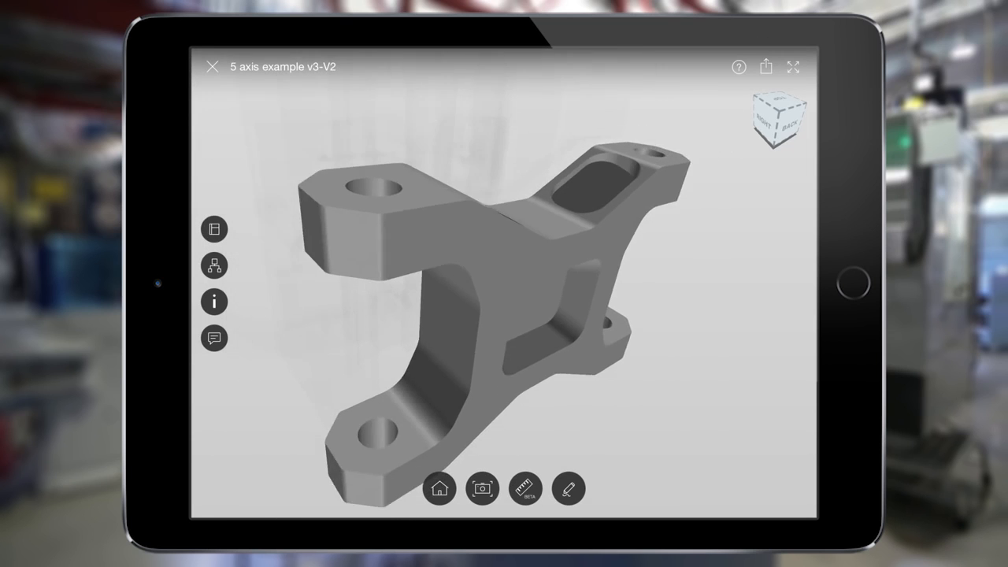